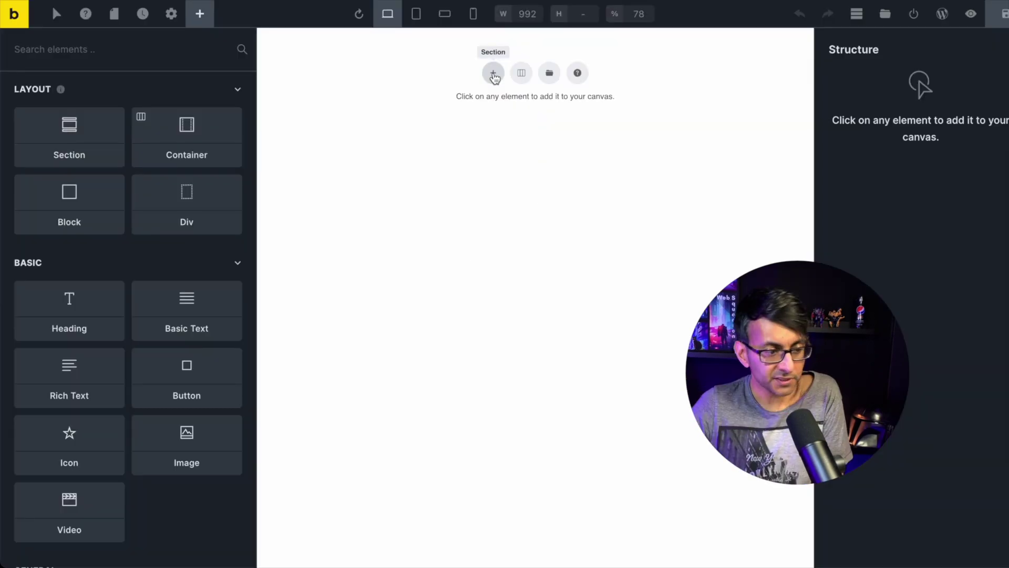
- Add a Section with a Container, then duplicate the Container
click(493, 73)
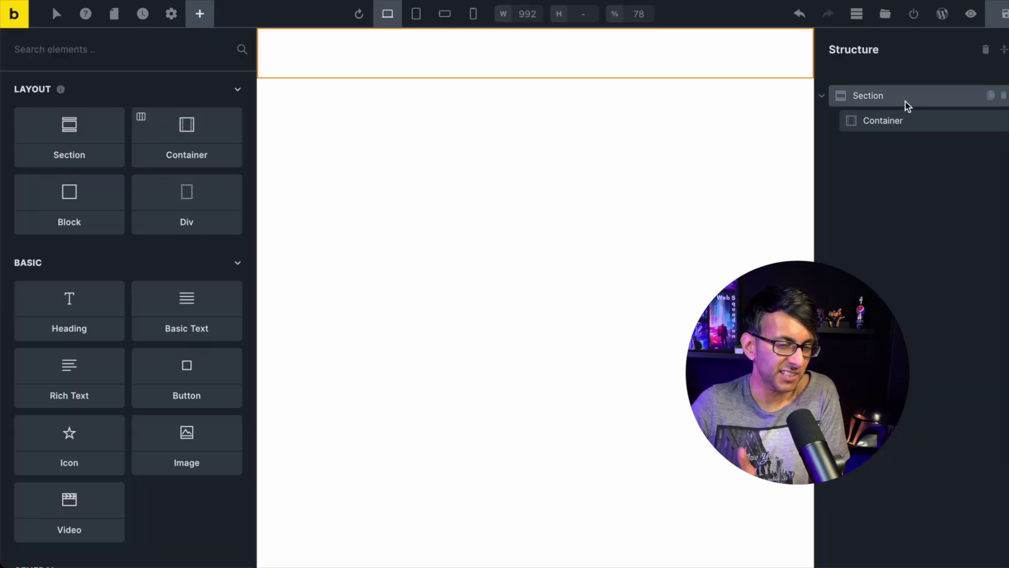
right_click(902, 122)
click(906, 187)
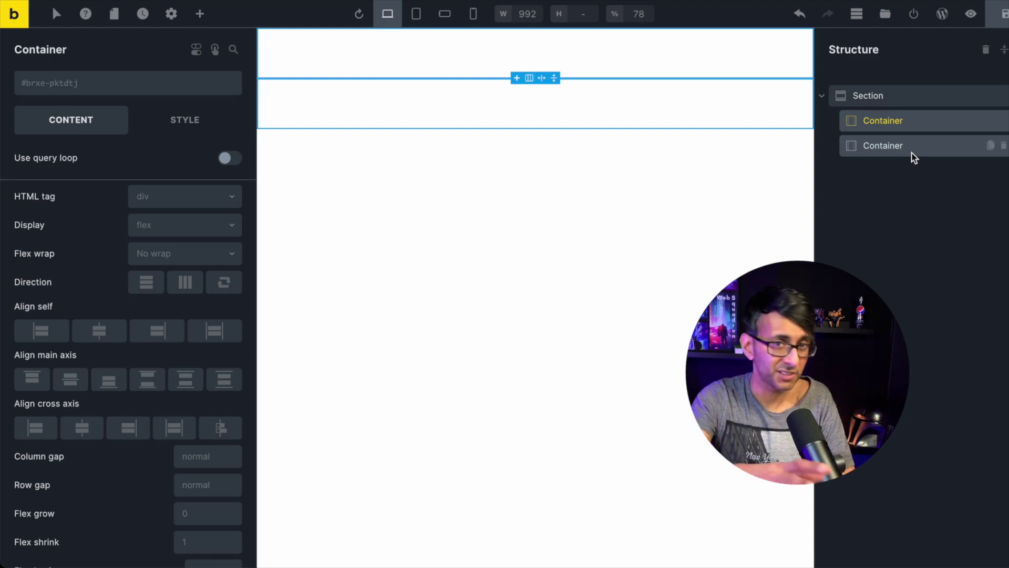
- Set the Section's direction to row so both Containers sit side by side
click(899, 95)
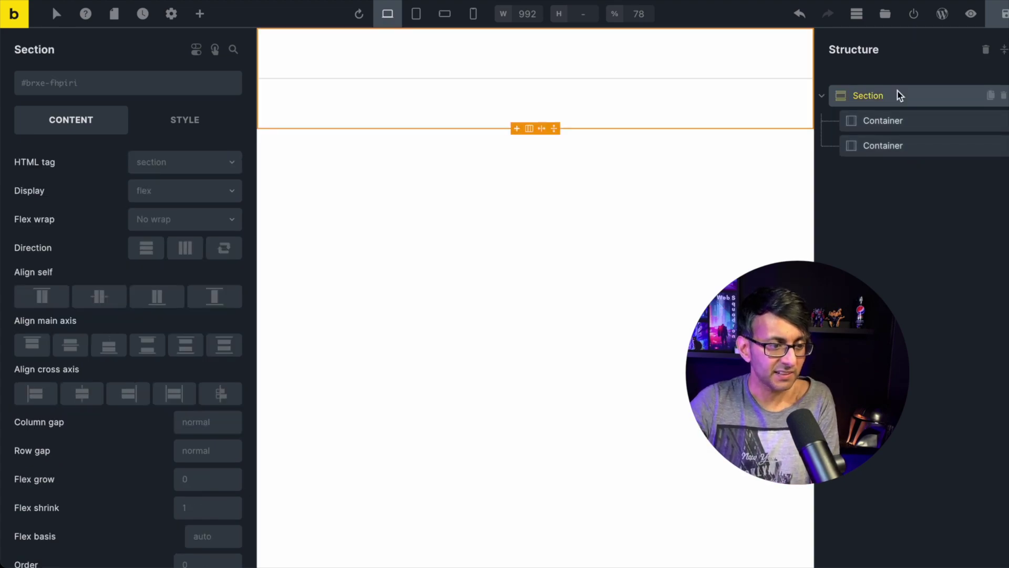
click(189, 256)
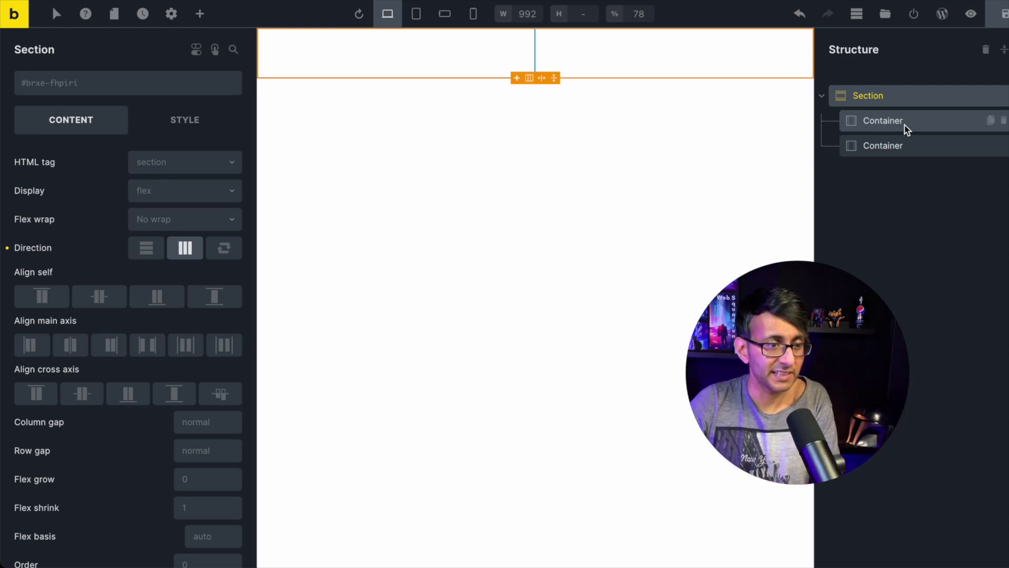
click(904, 146)
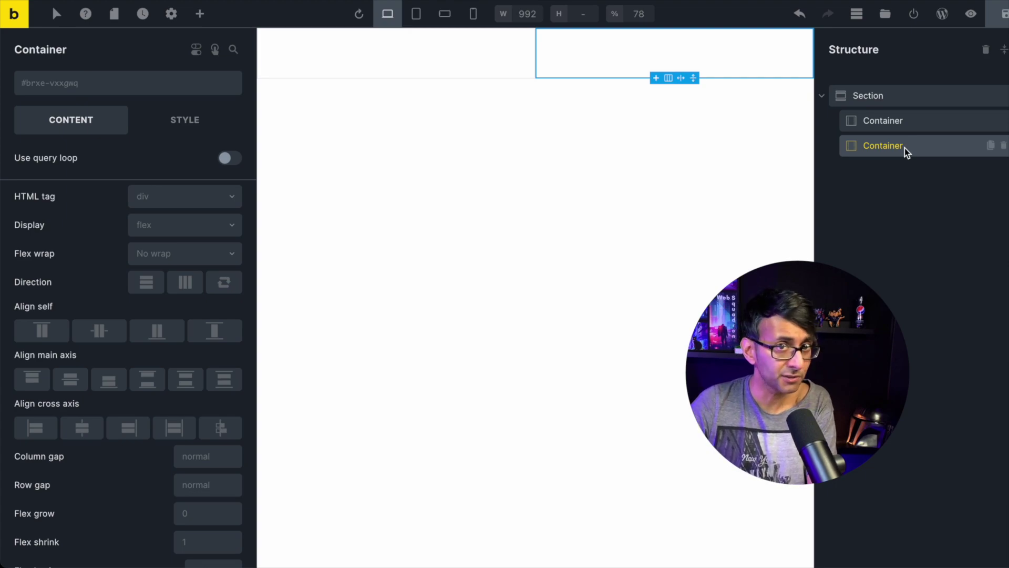
- Give the second Container a 2px solid #ff8c00 left border
click(178, 124)
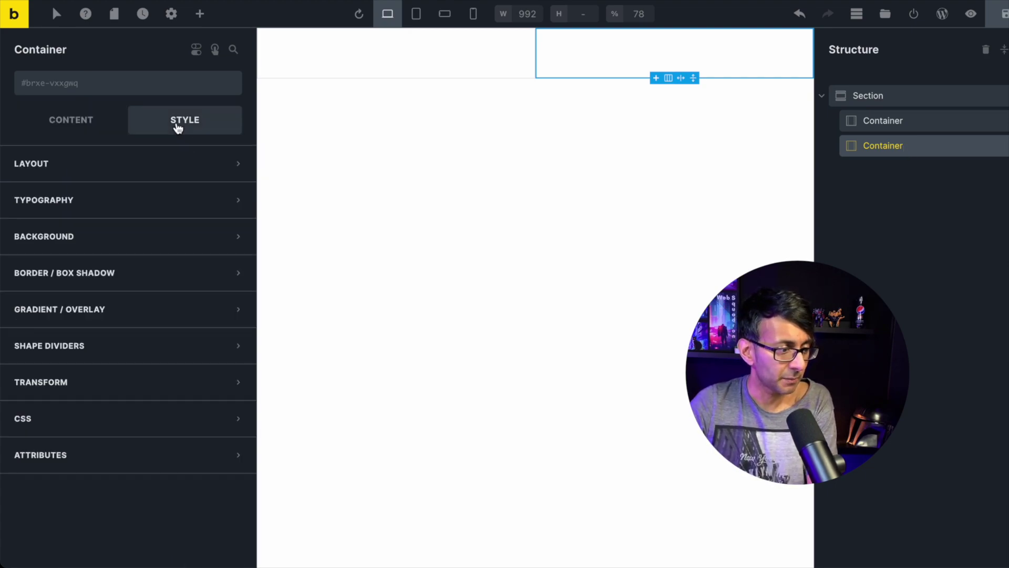
click(95, 268)
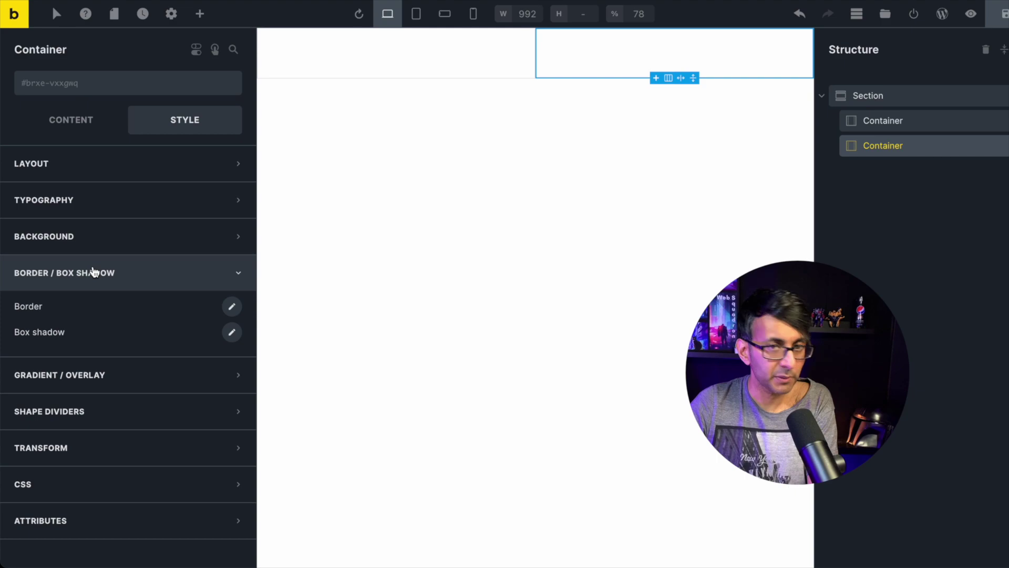
click(232, 306)
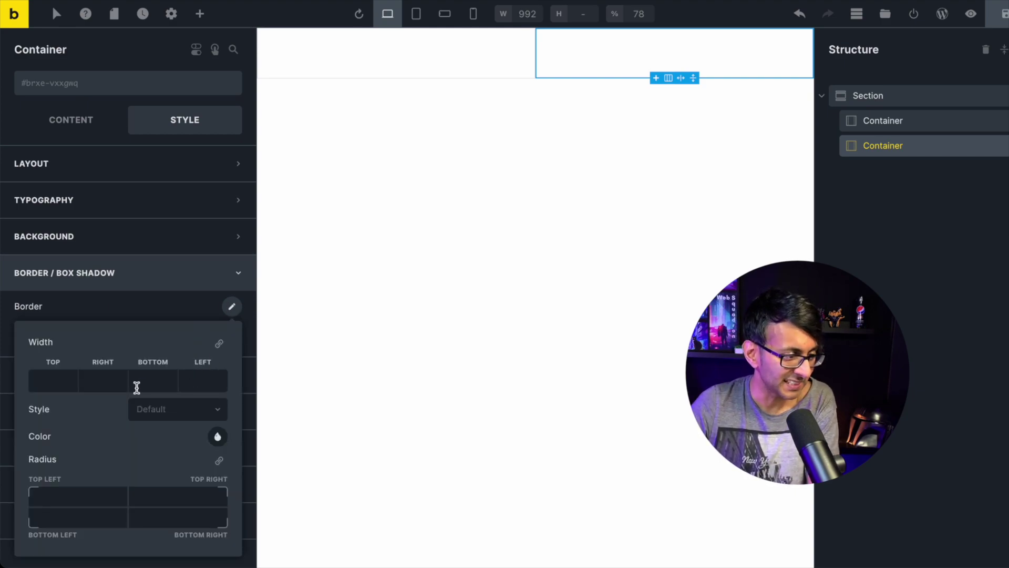
click(196, 377)
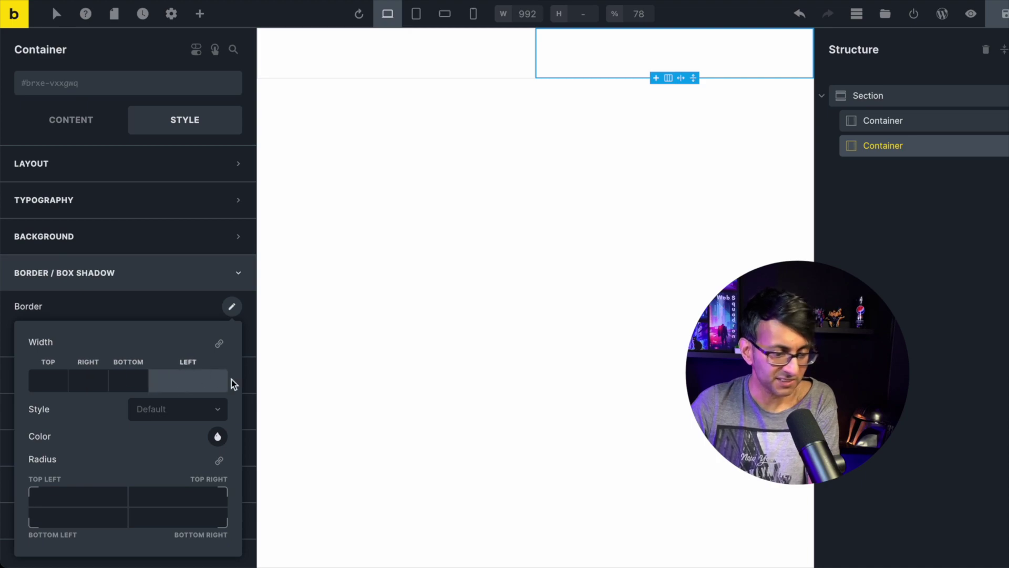
text(2)
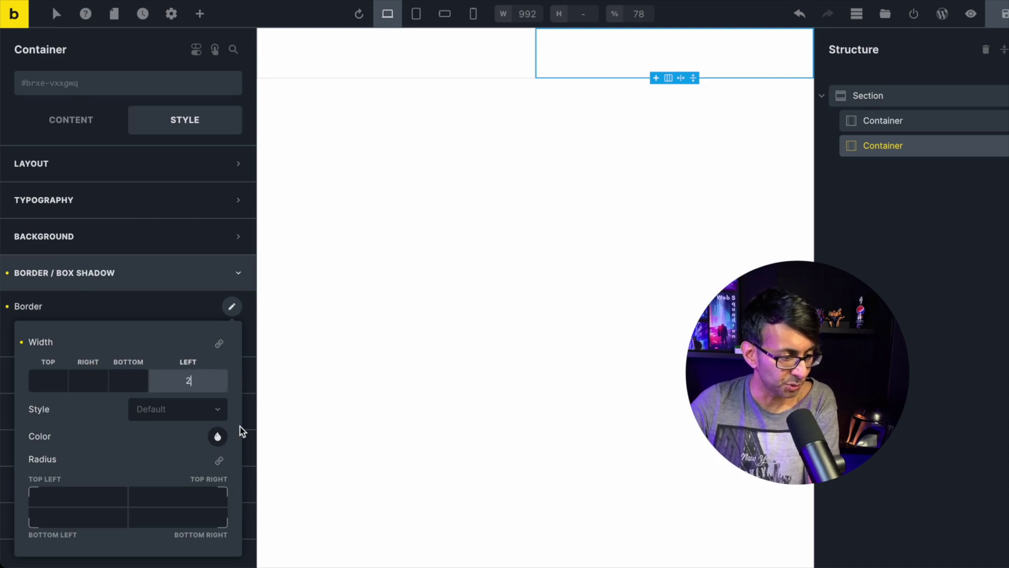
click(218, 436)
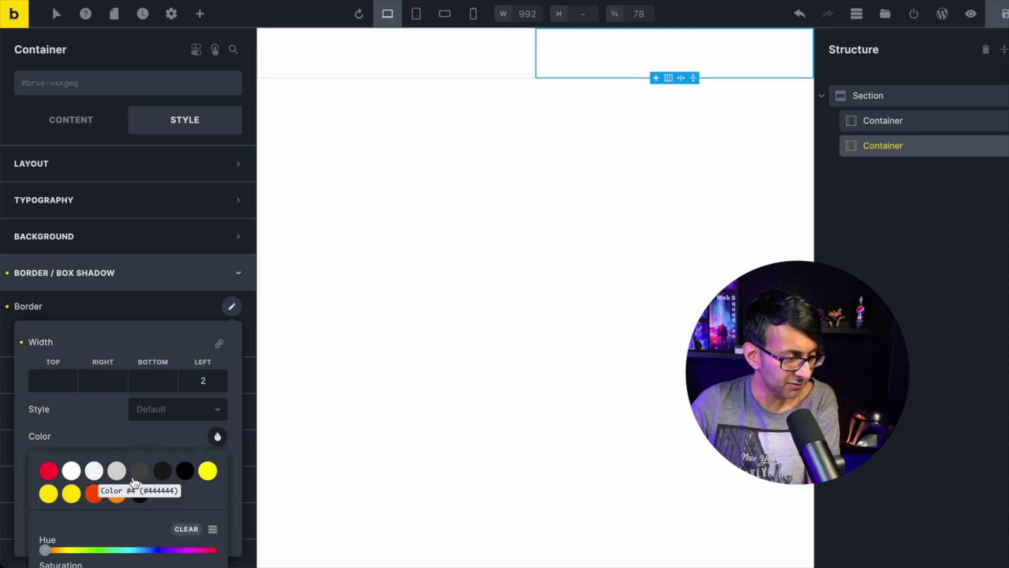
click(117, 494)
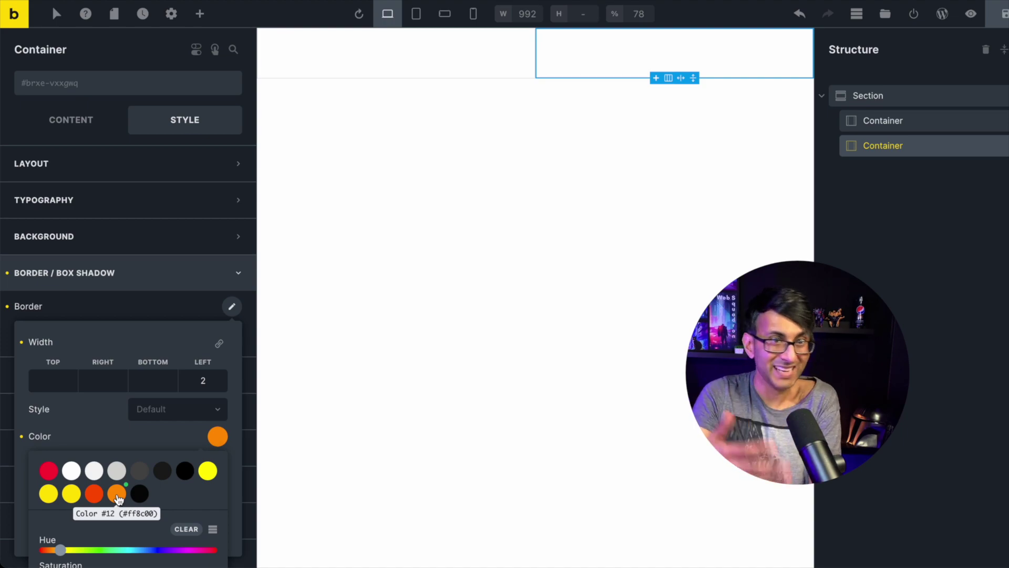
click(131, 415)
click(153, 417)
click(153, 416)
click(152, 475)
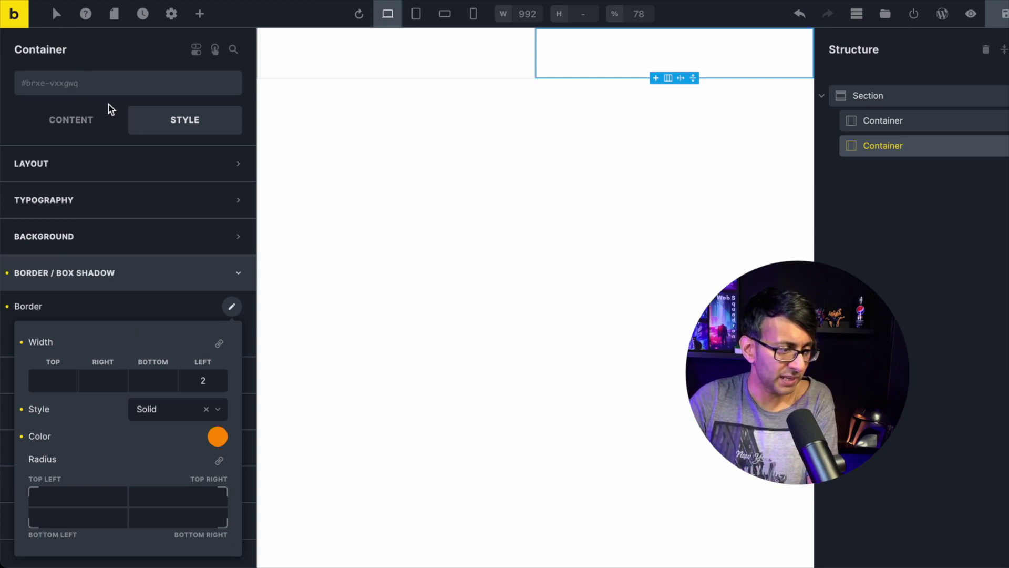
- Place a Block in the second Container with an Icon and a Rich Text inside it
click(200, 21)
drag(67, 212, 935, 166)
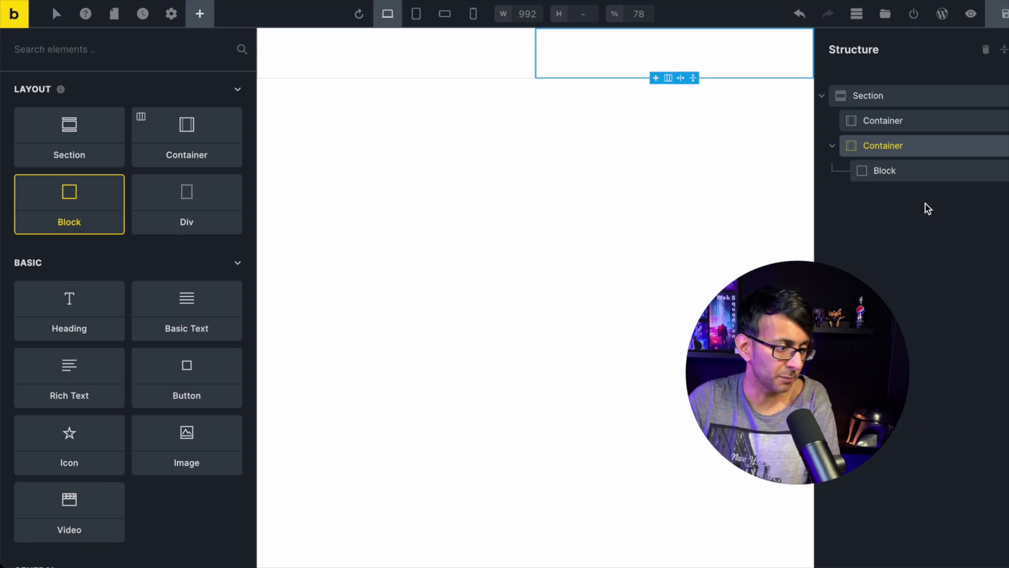
drag(84, 452, 916, 181)
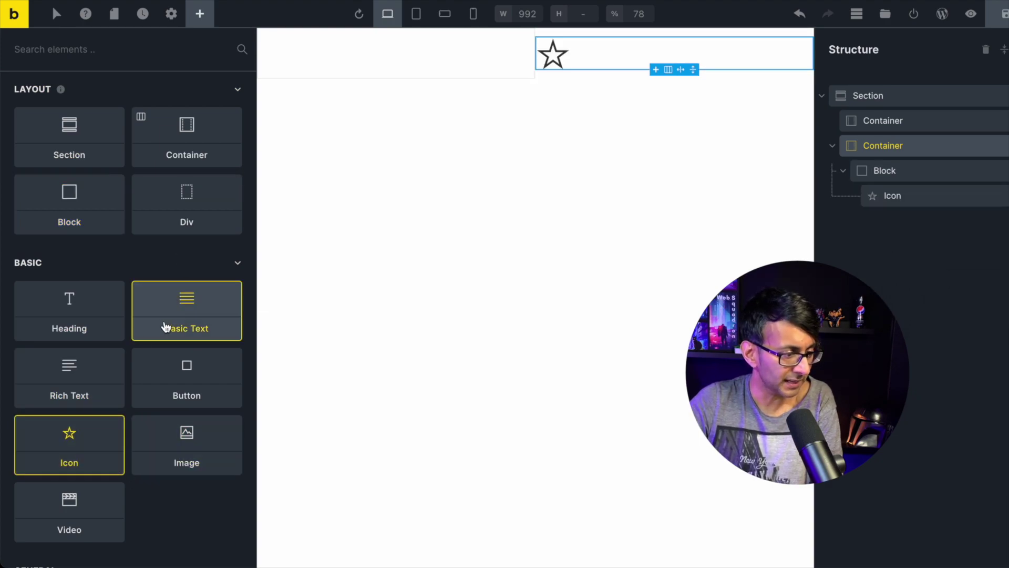
drag(90, 378, 896, 210)
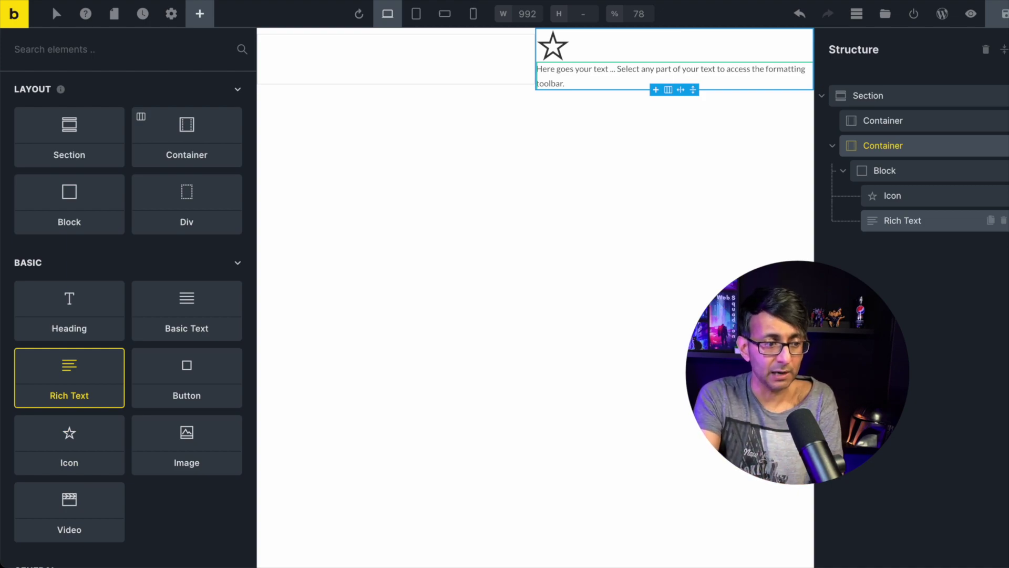
- Lay out the Block as a row centred on the cross axis and trim the text to 'Here goes your text'
click(933, 172)
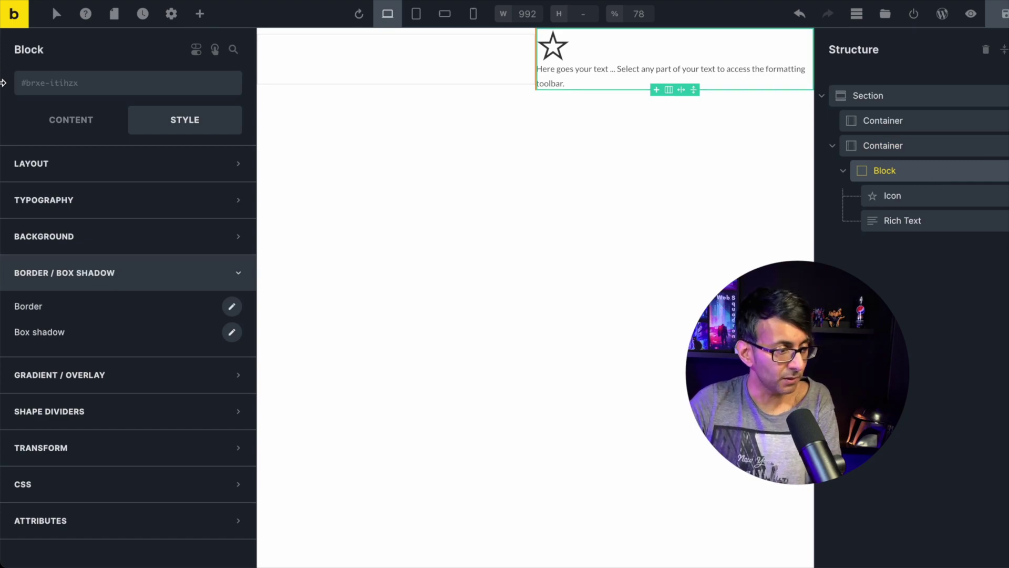
click(71, 120)
click(193, 287)
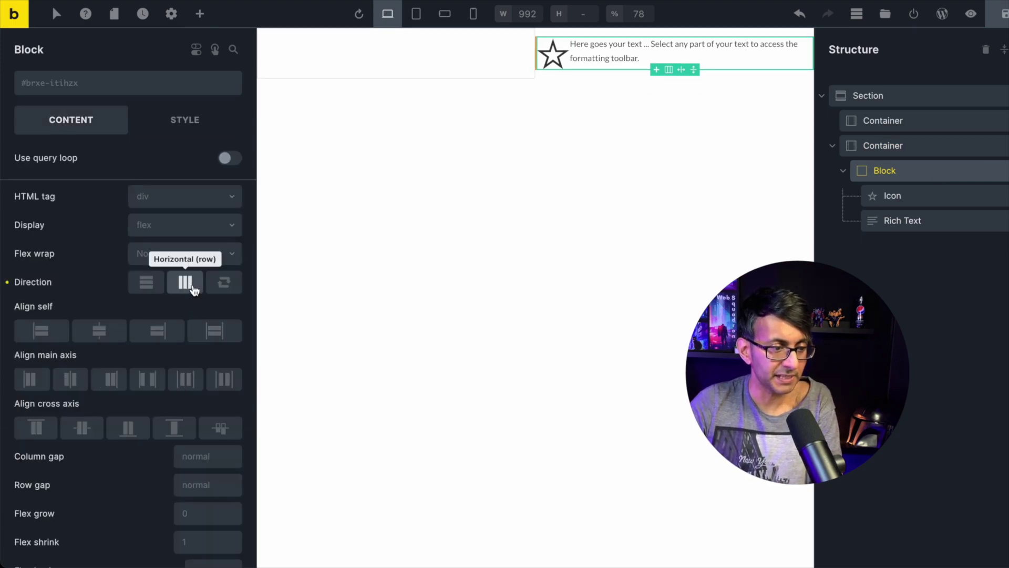
click(89, 430)
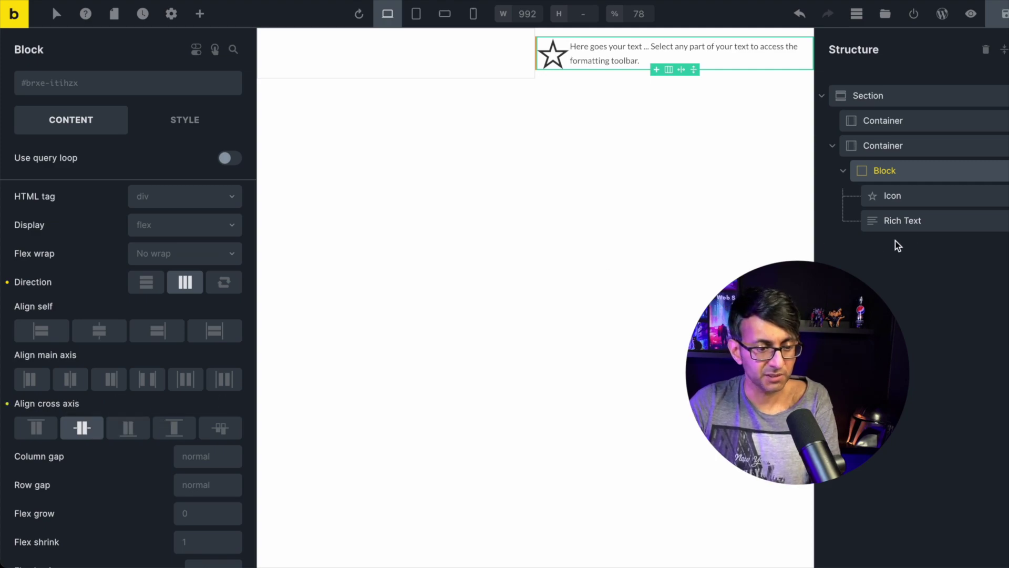
click(956, 223)
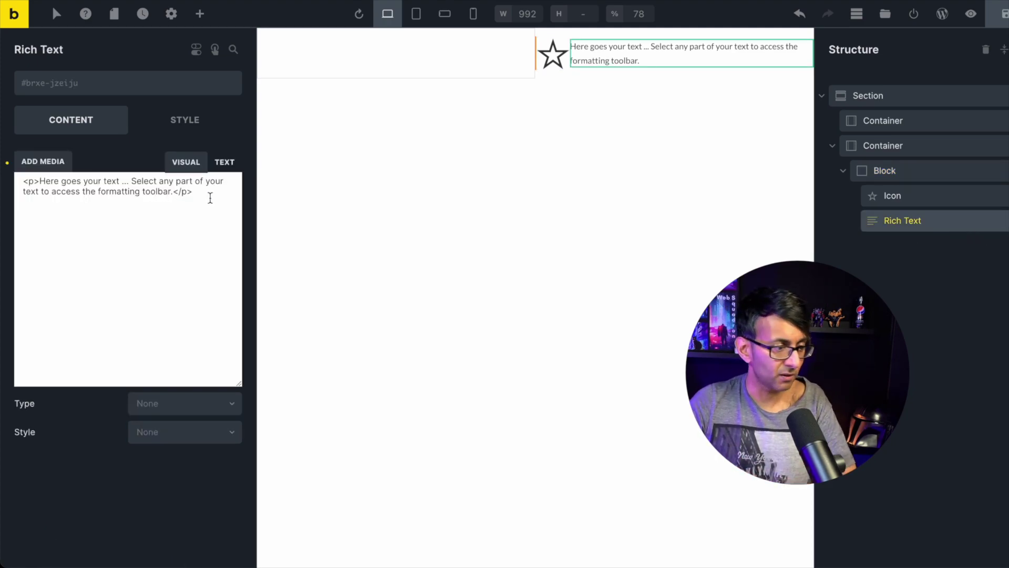
drag(174, 193, 121, 180)
key(BackSpace)
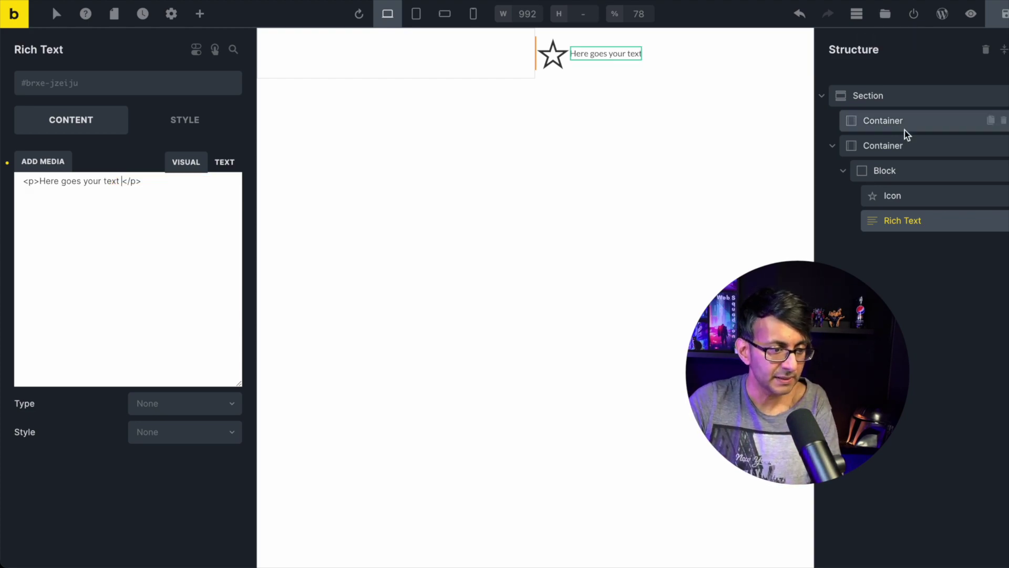
- Swap the star for the Fontawesome Solid dot-circle icon, coloured orange, sized 40px
click(919, 192)
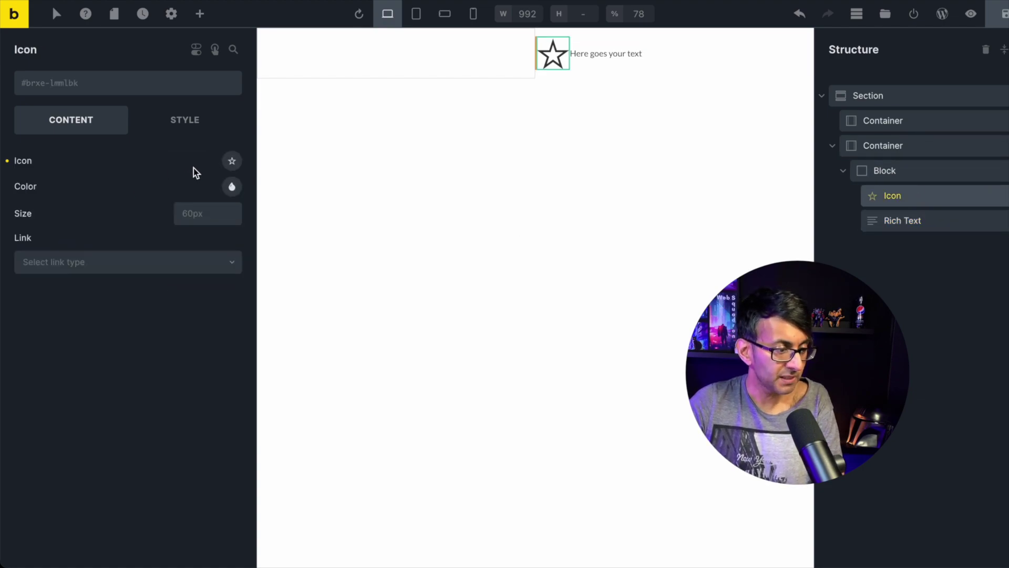
click(231, 163)
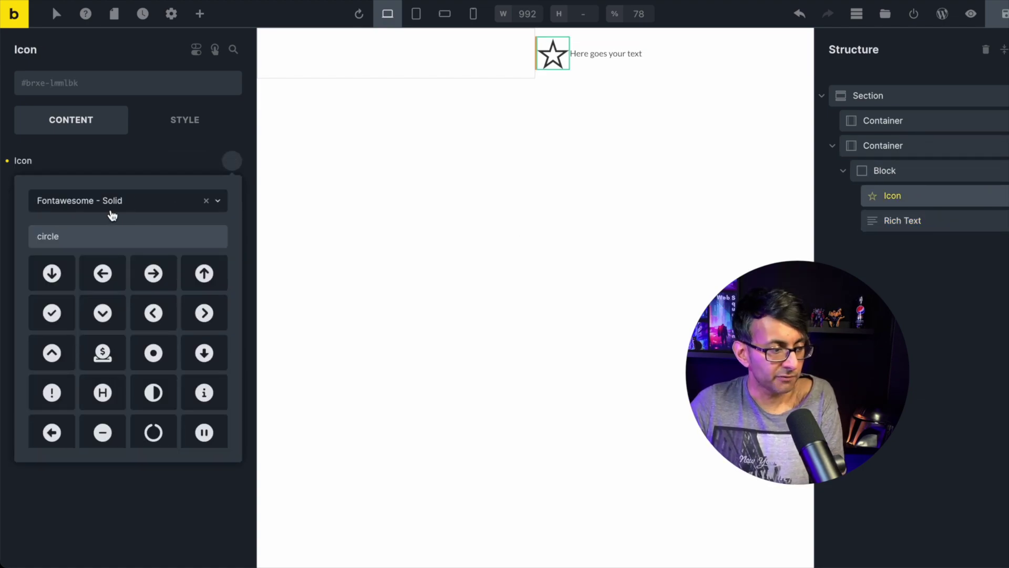
click(147, 359)
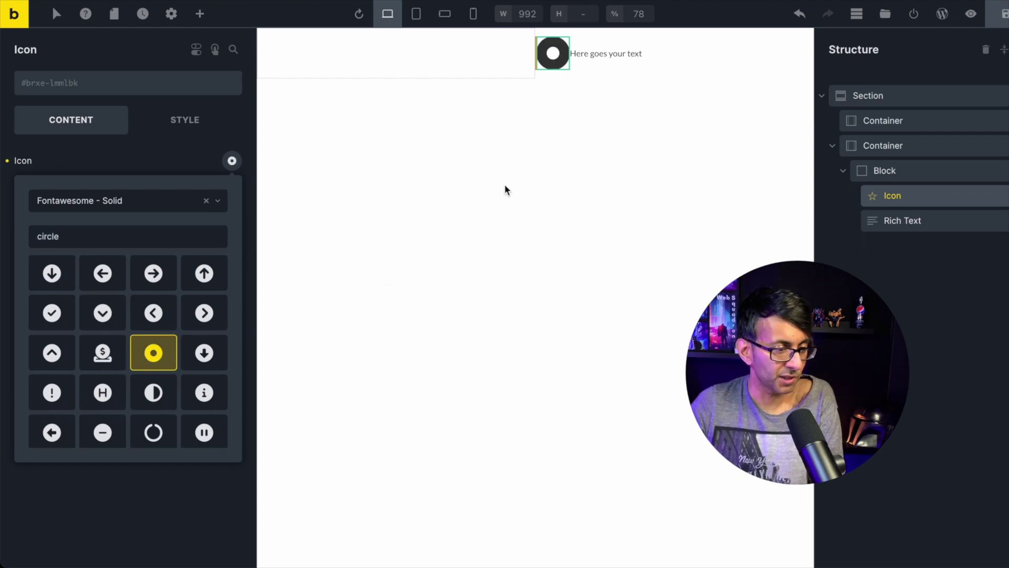
click(167, 156)
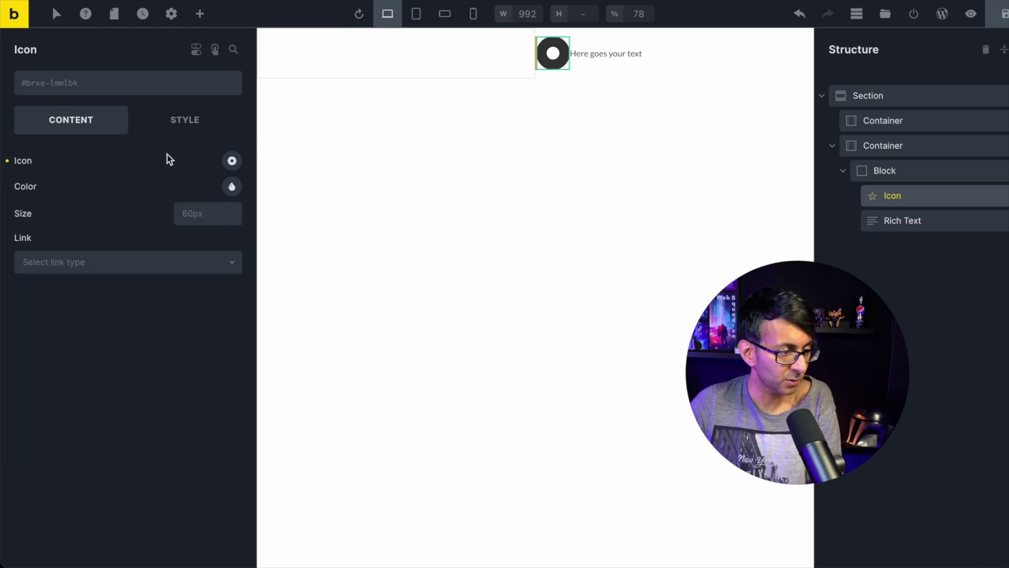
click(229, 187)
click(115, 250)
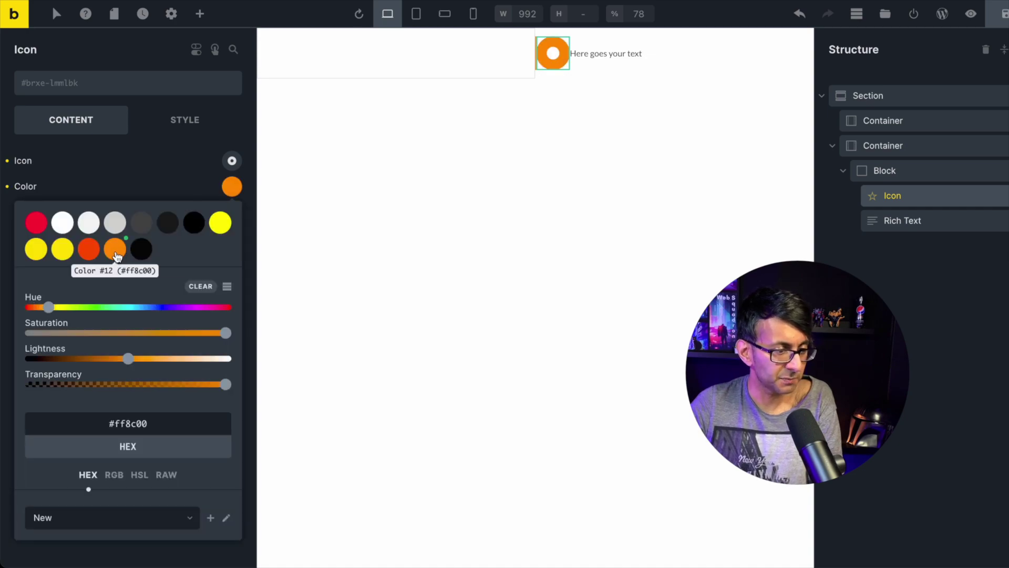
click(299, 209)
click(207, 213)
text(40px)
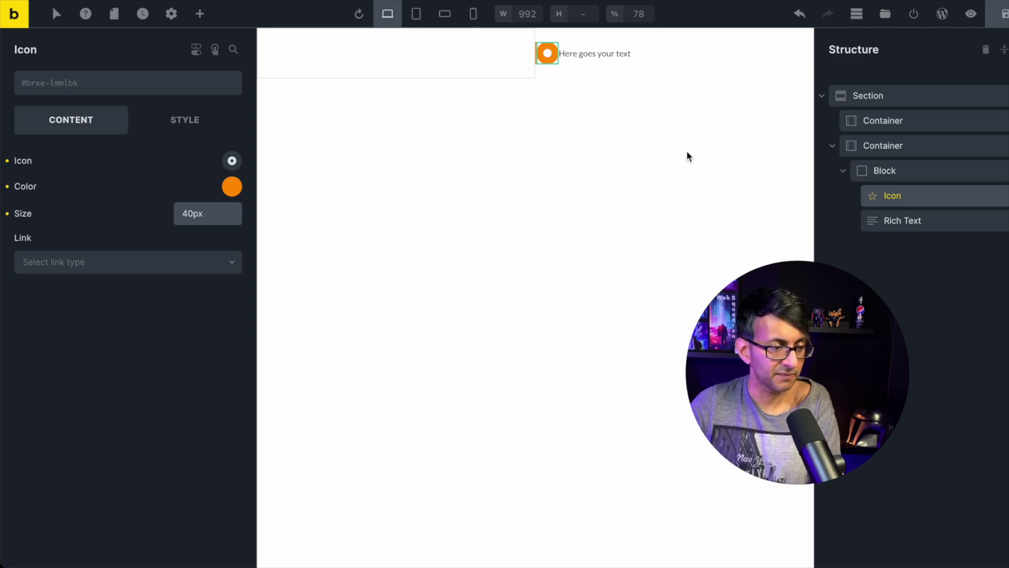
click(925, 227)
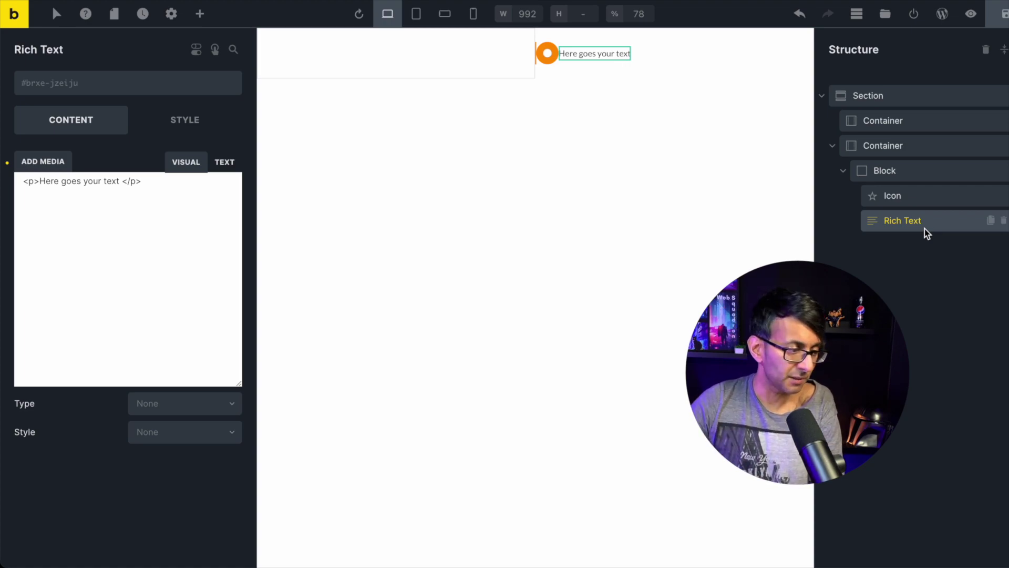
- Set the Rich Text's left margin to 15 under Style > Spacing
click(195, 121)
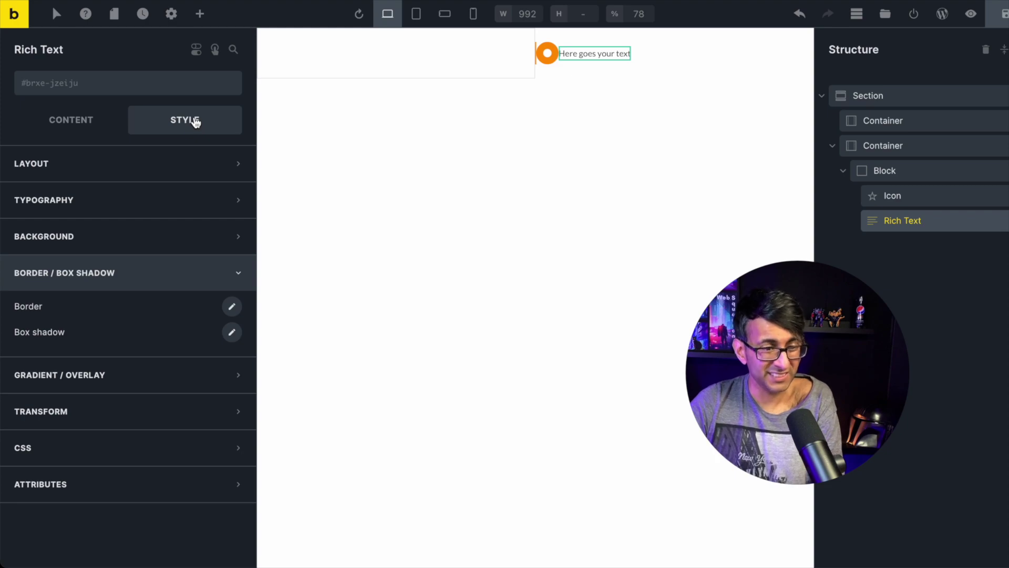
click(179, 171)
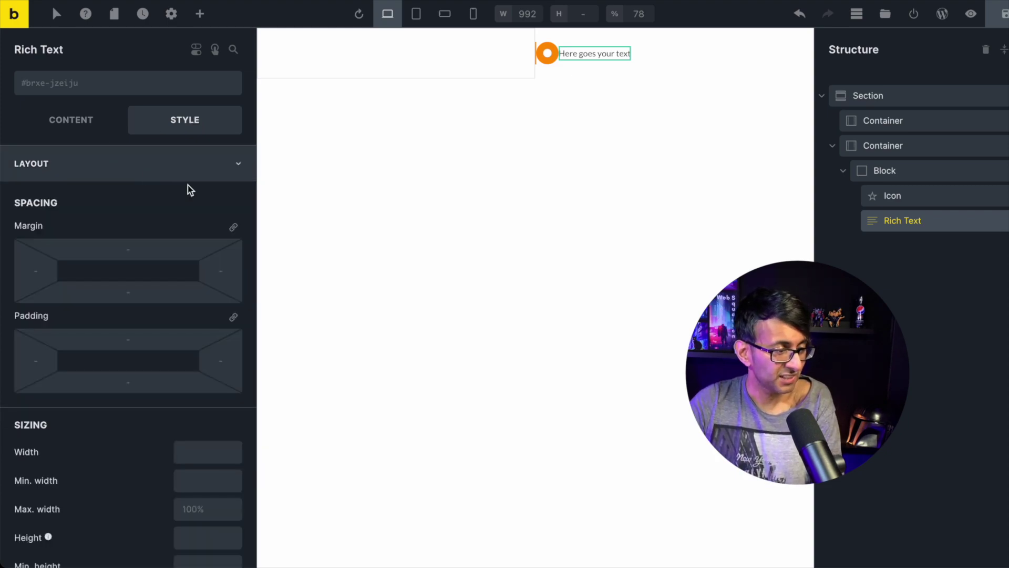
click(35, 270)
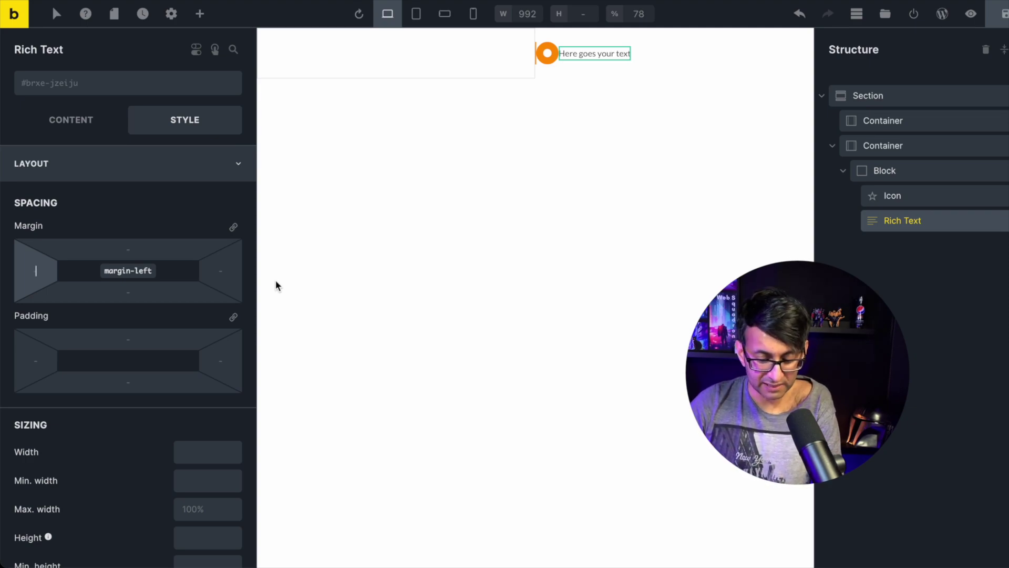
text(15)
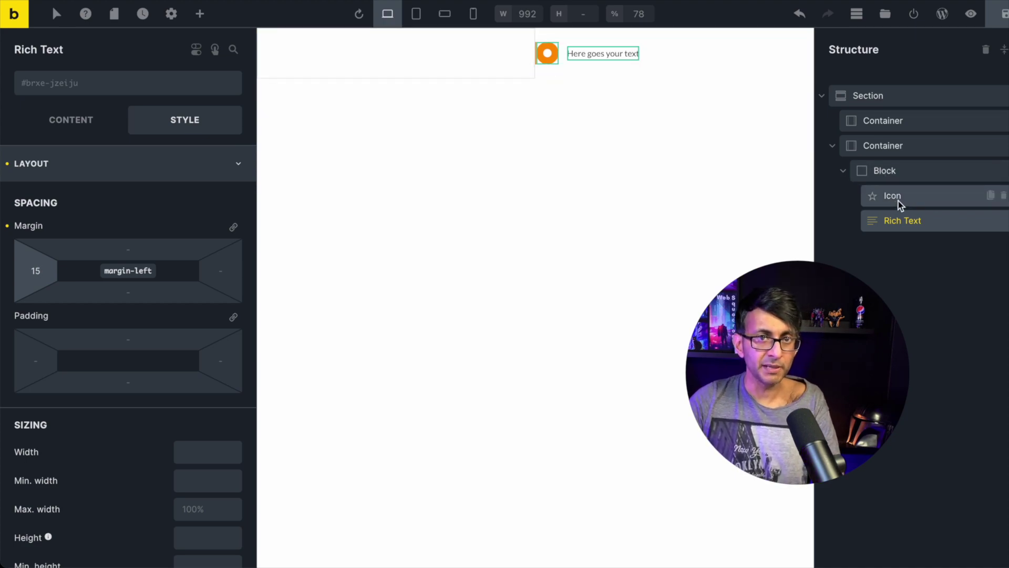
- Set the timeline Block's left margin to -21 so the icon sits on the orange line
click(909, 175)
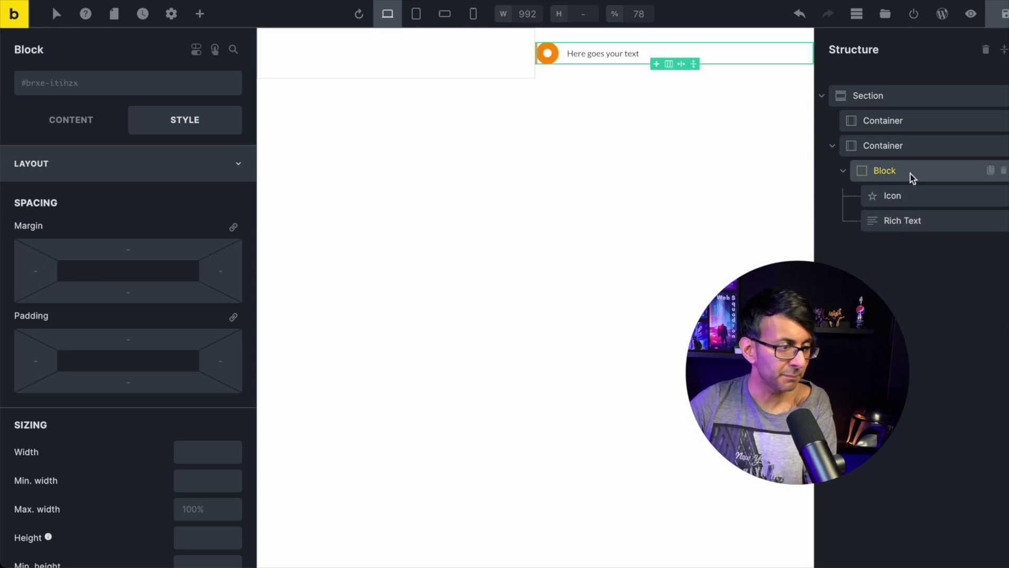
click(44, 272)
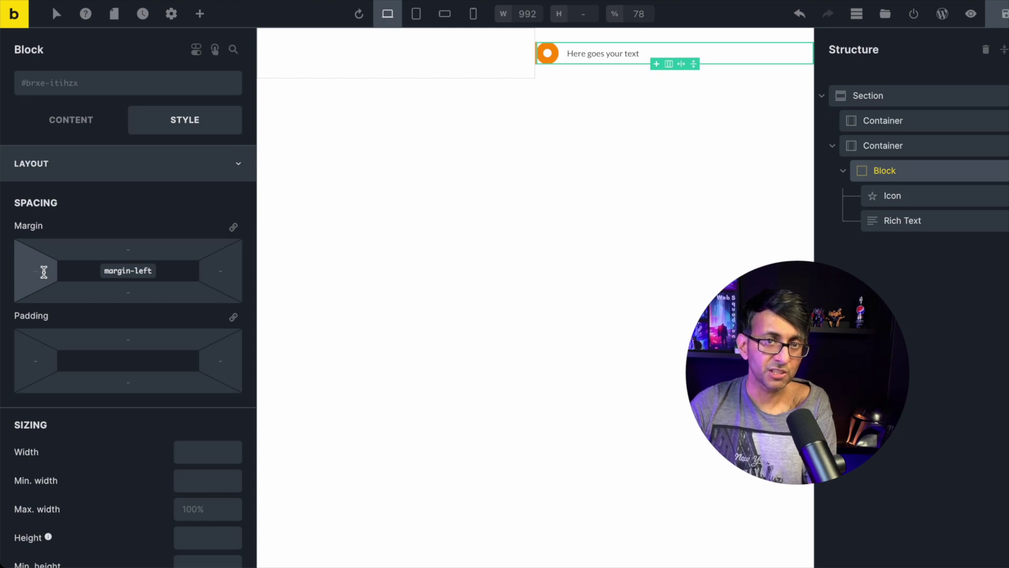
text(-20)
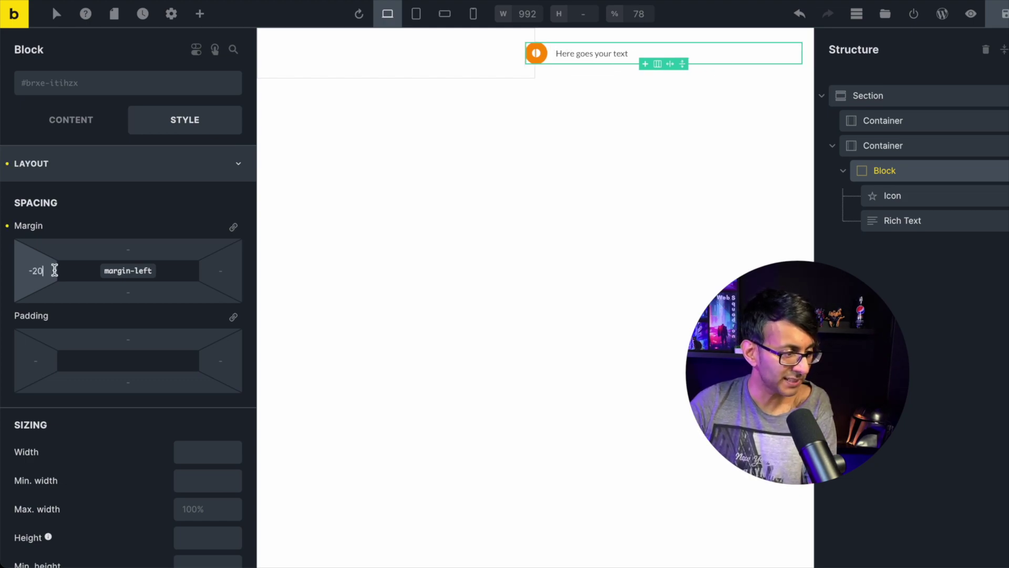
key(Down)
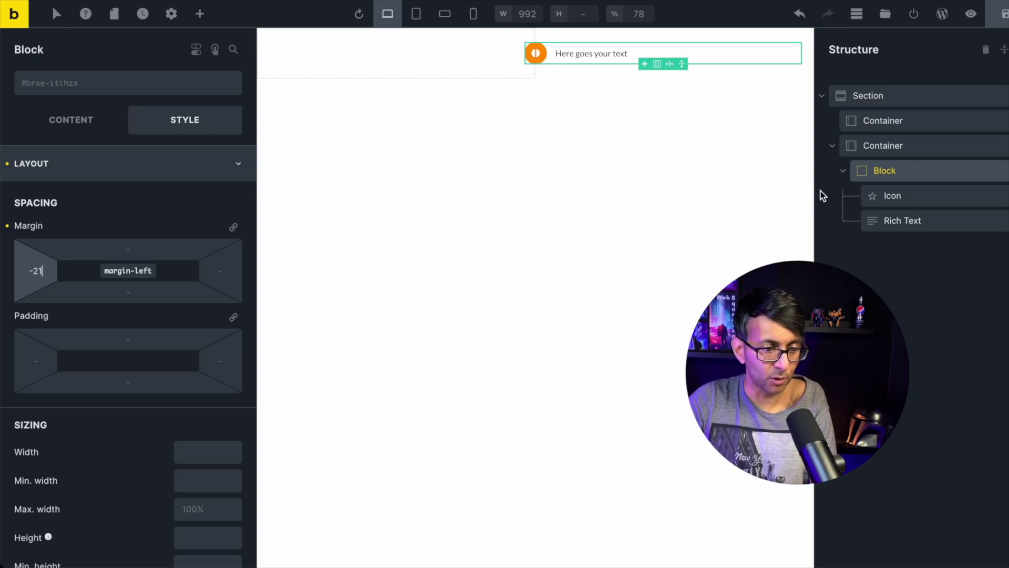
right_click(924, 175)
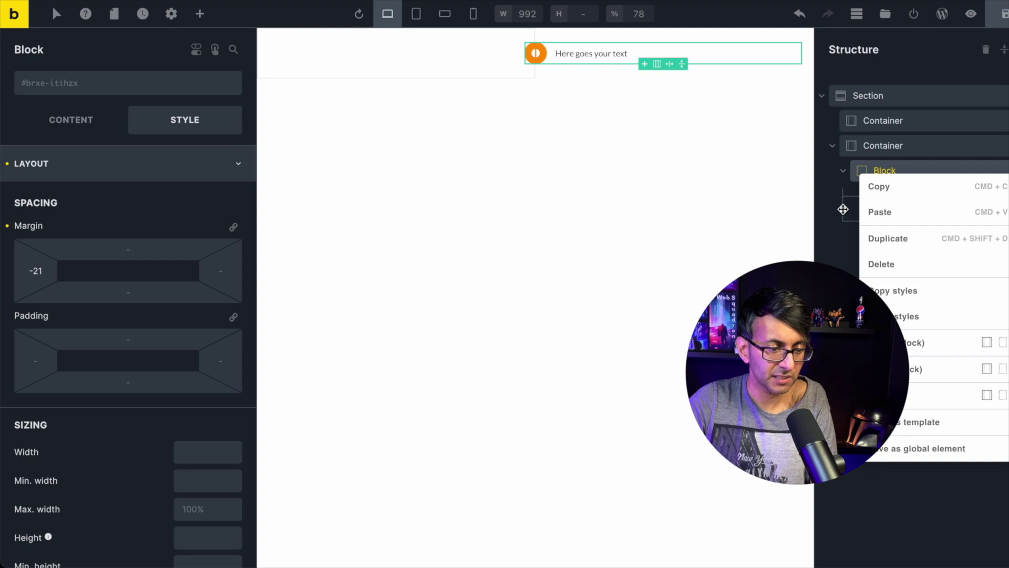
click(842, 172)
click(850, 263)
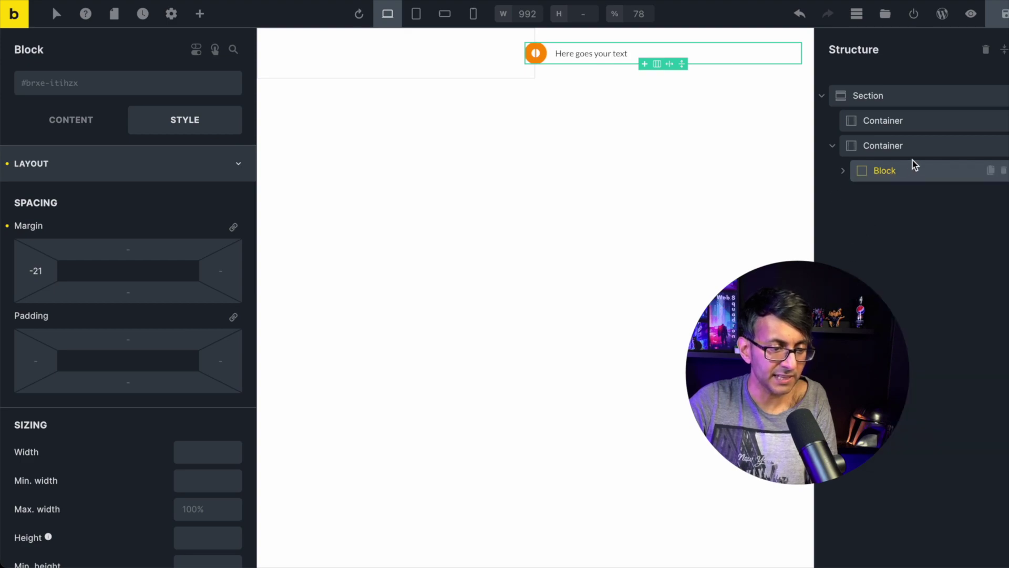
click(989, 173)
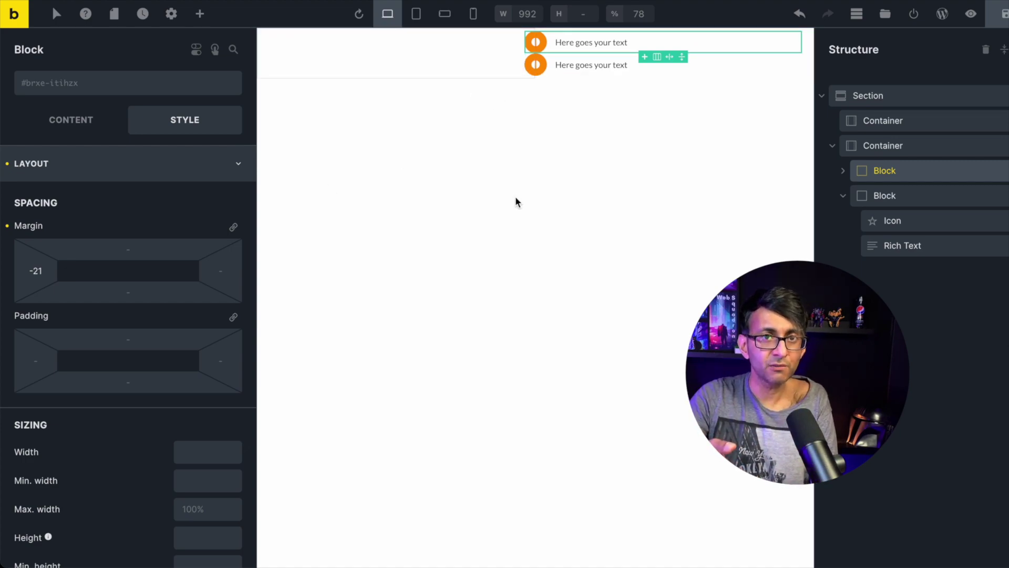
key(ctrl+z)
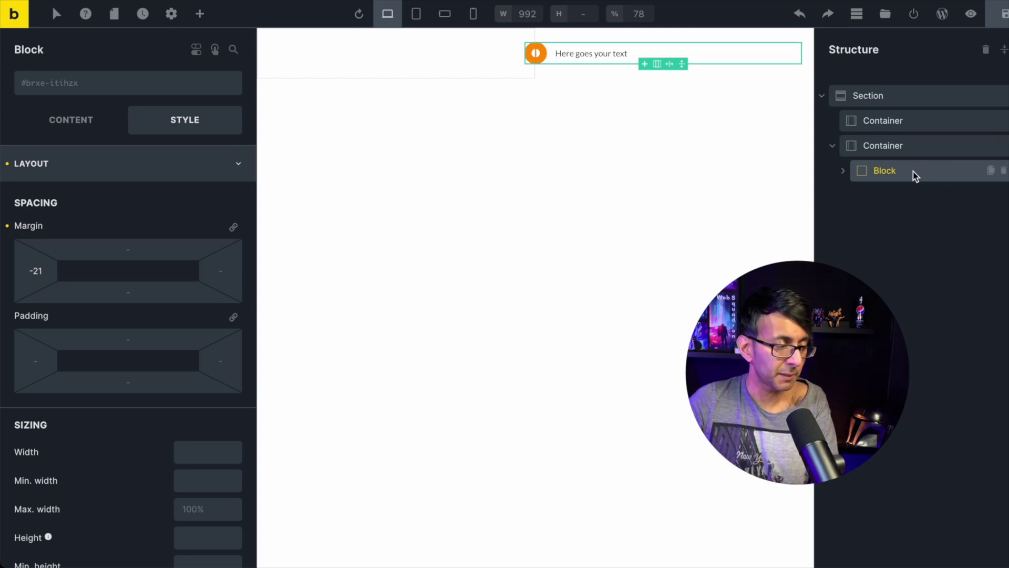
- Give the timeline Block 20 top and bottom padding
click(127, 339)
text(20)
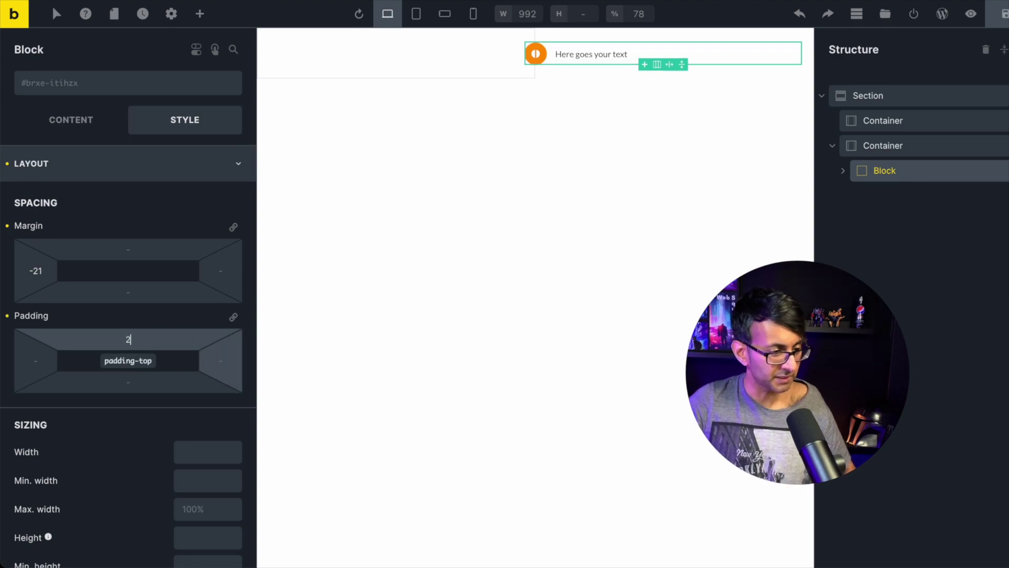
click(128, 382)
text(20)
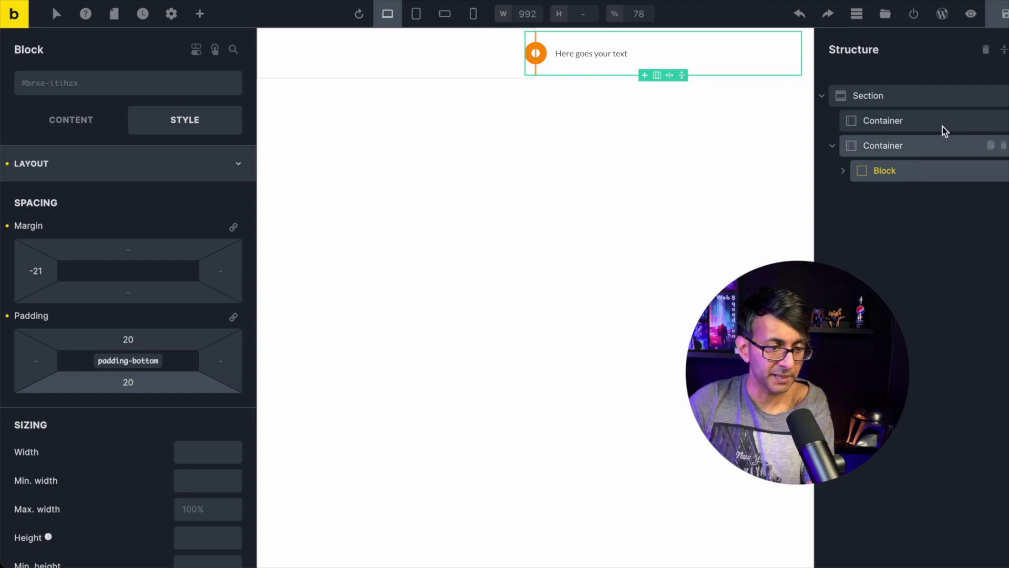
- Give the Section 30 top and bottom padding
click(953, 94)
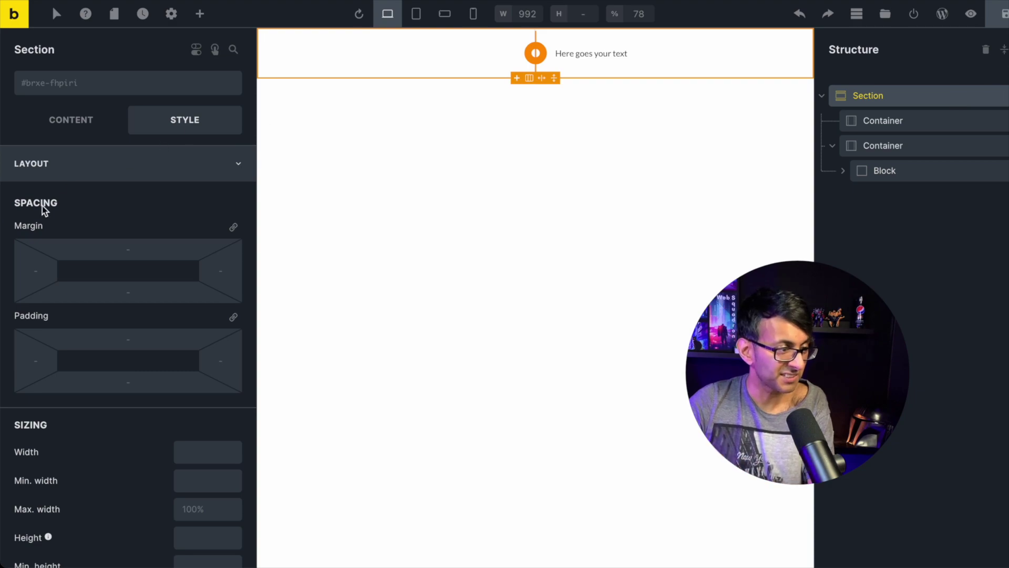
click(131, 342)
text(30)
key(Tab)
key(Tab)
key(Tab)
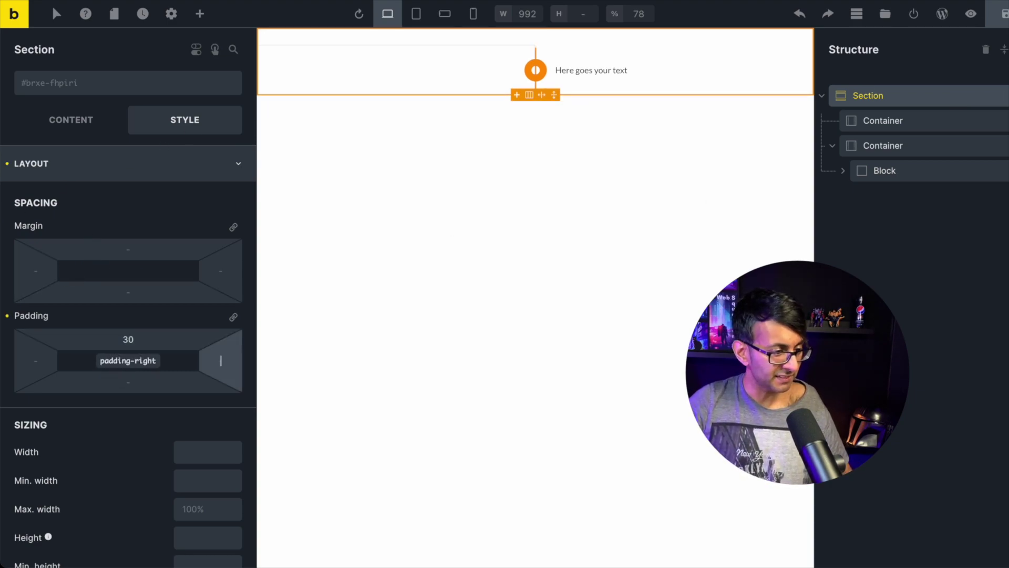
text(30)
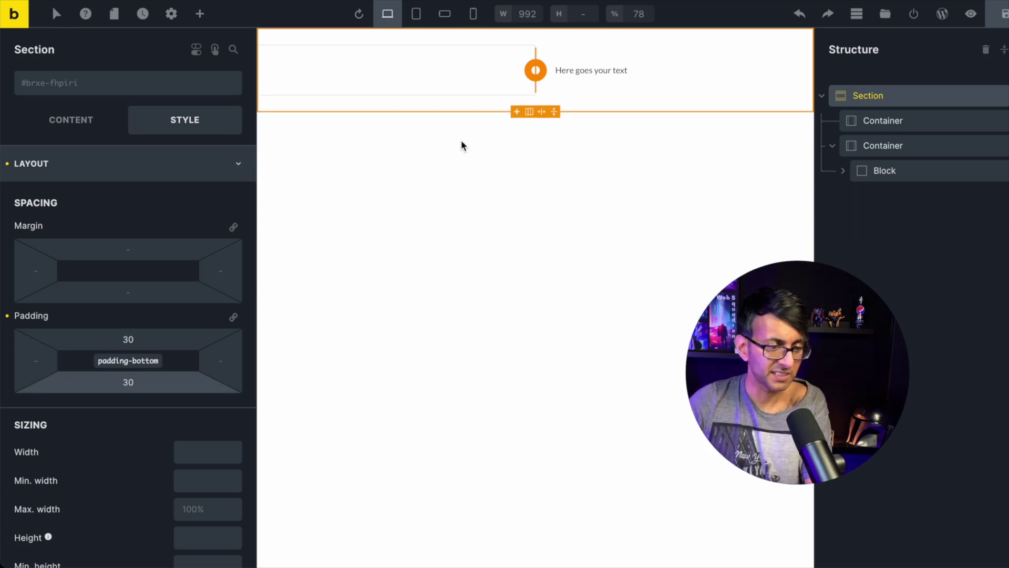
mouse_move(897, 178)
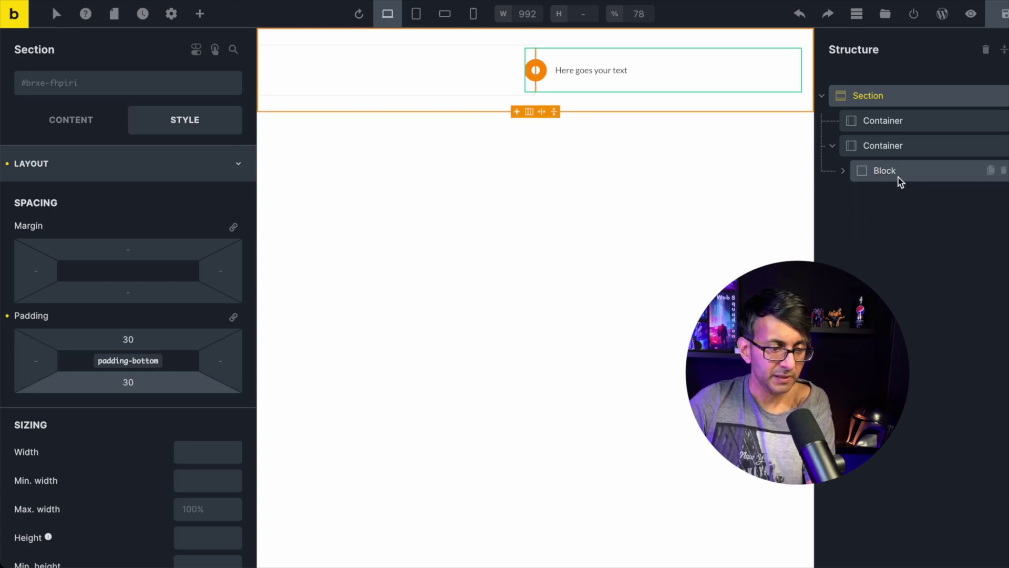
- Duplicate the timeline Block, then select the first Block
click(990, 174)
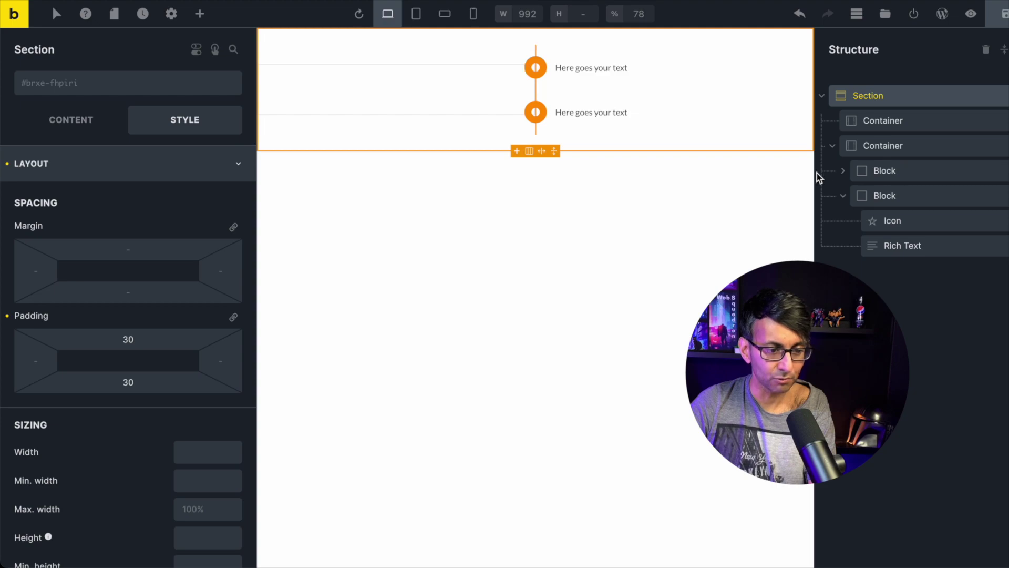
click(843, 170)
click(908, 172)
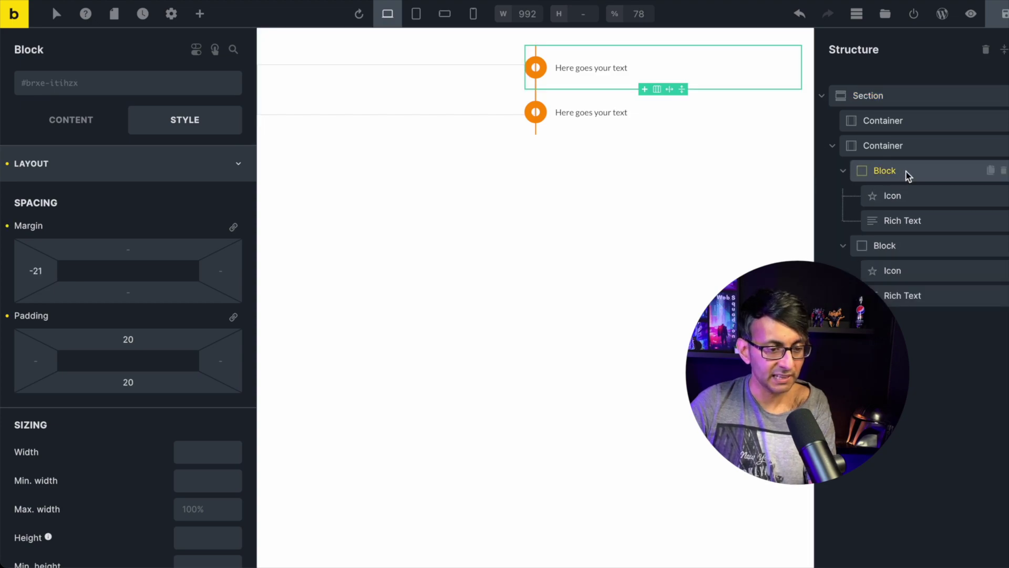
- Set the first Block's flex wrap to Wrap
click(71, 120)
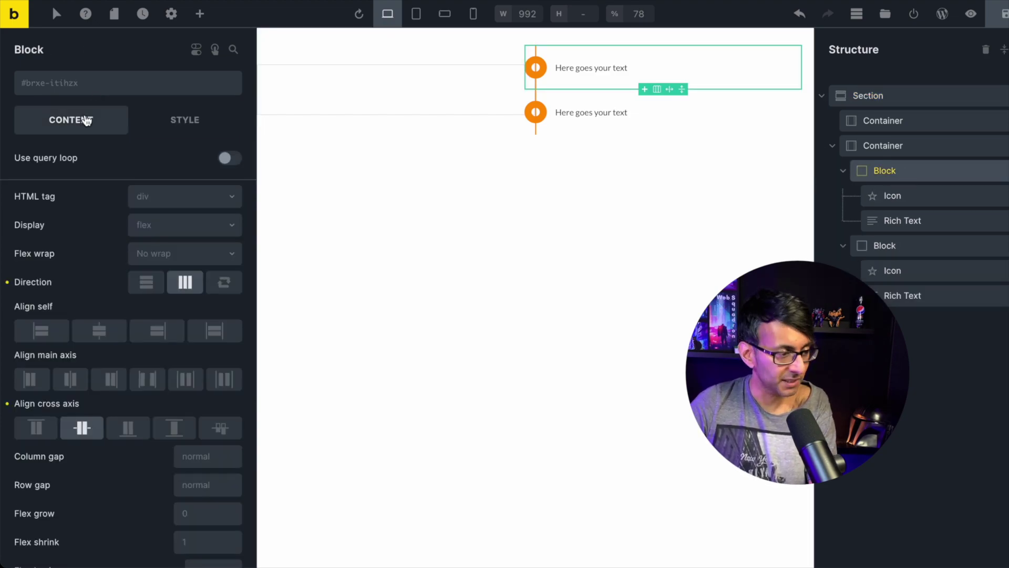
scroll(177, 449, down, 1)
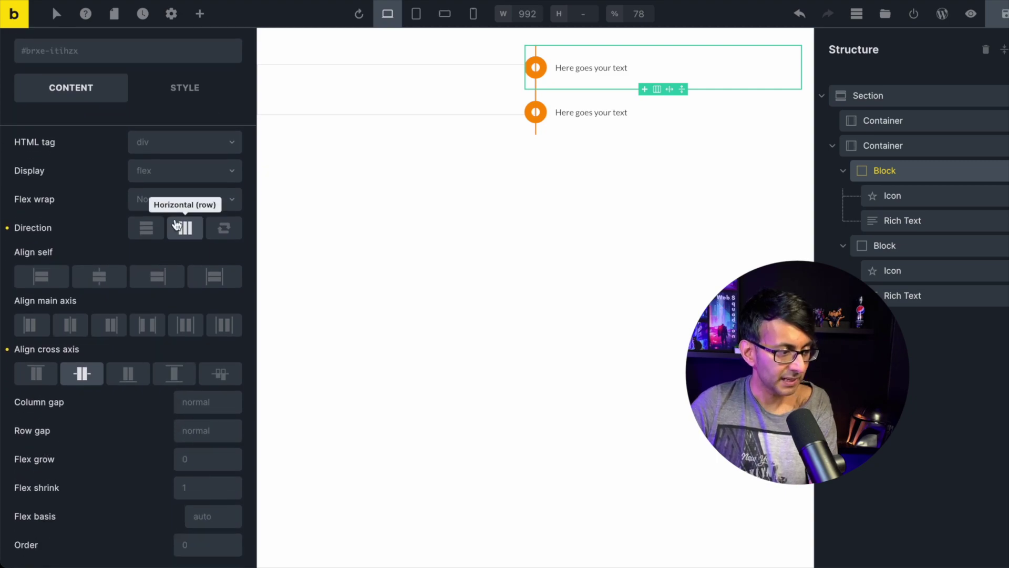
click(169, 198)
click(173, 243)
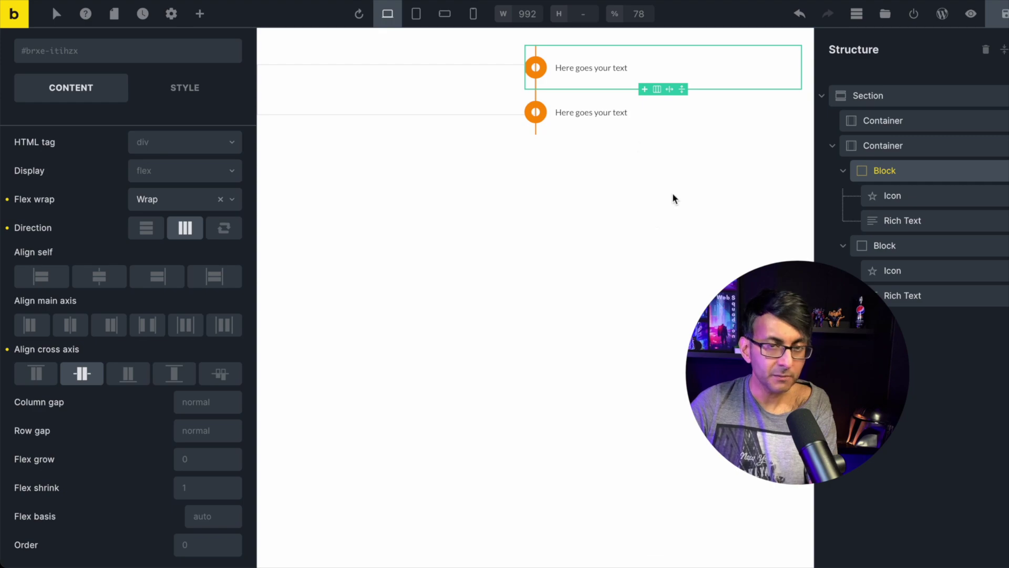
click(199, 14)
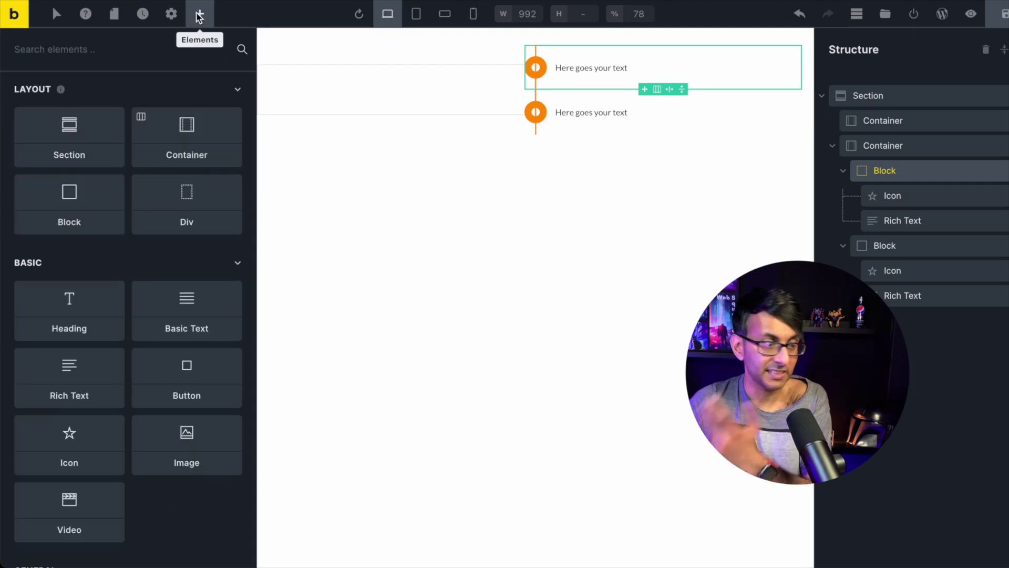
- Add an Image under the first item's text and set the Rich Text width to 60%
drag(187, 436, 907, 235)
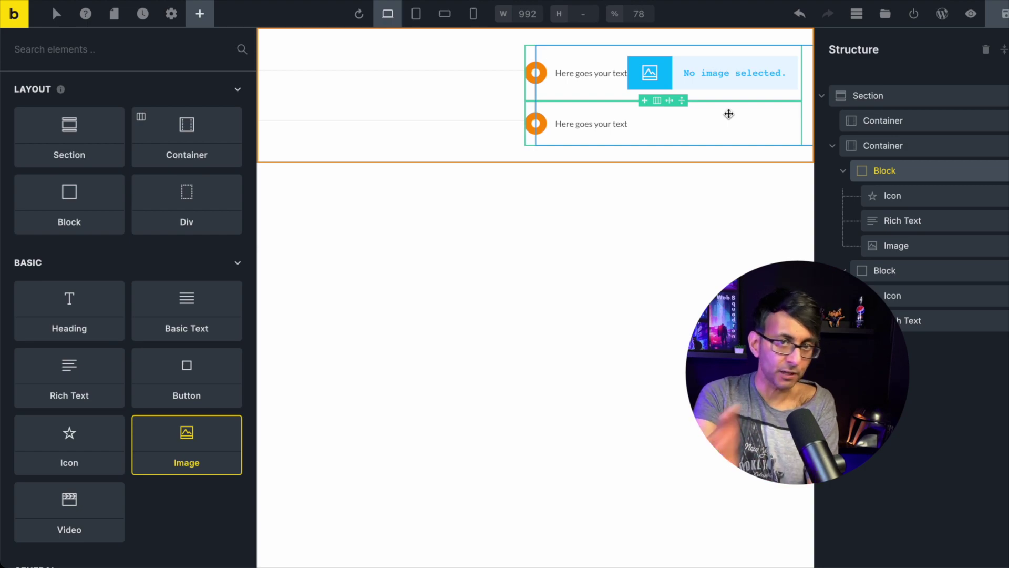
click(892, 196)
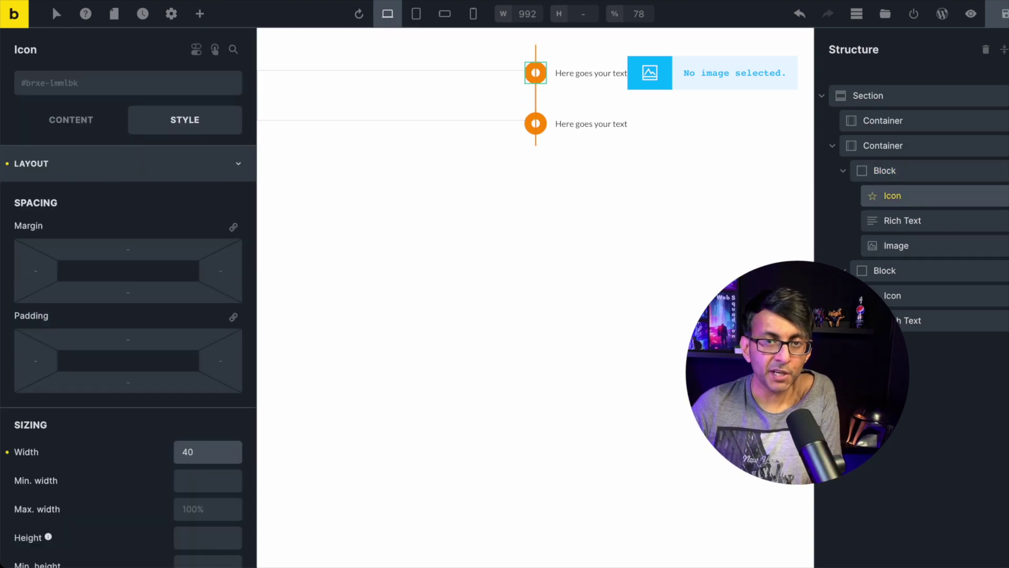
click(925, 220)
click(203, 458)
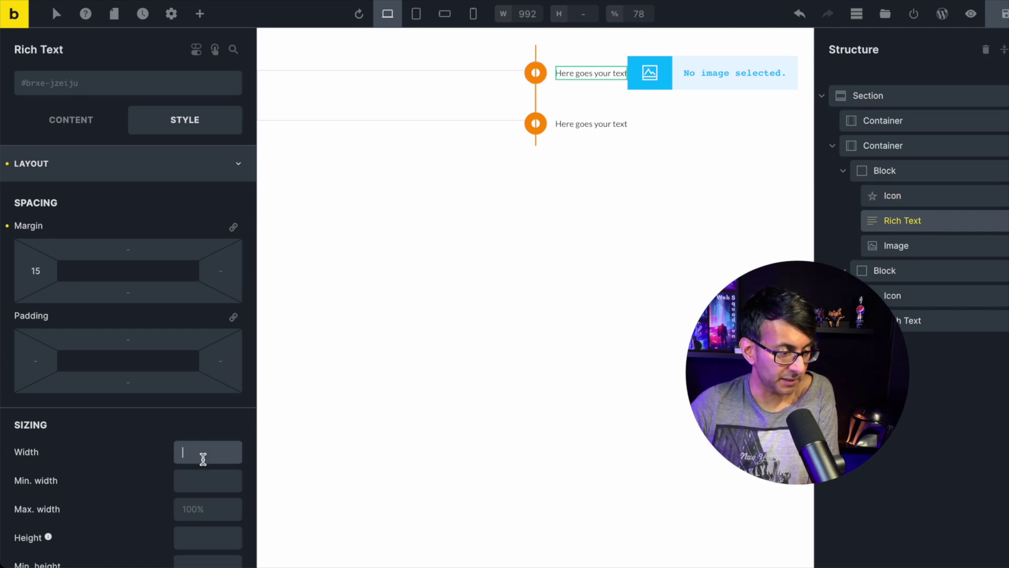
text(60)
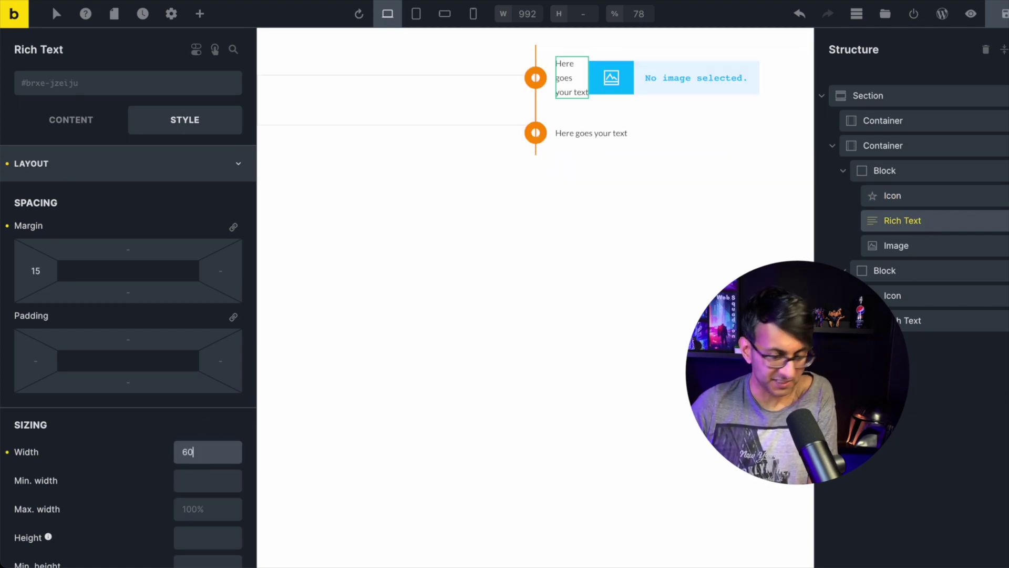
text(%)
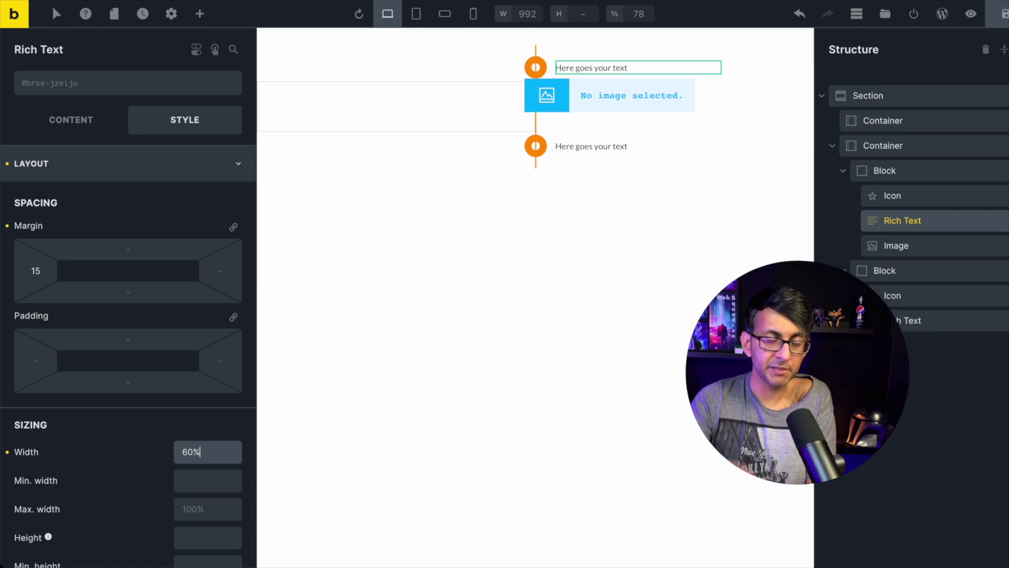
click(856, 248)
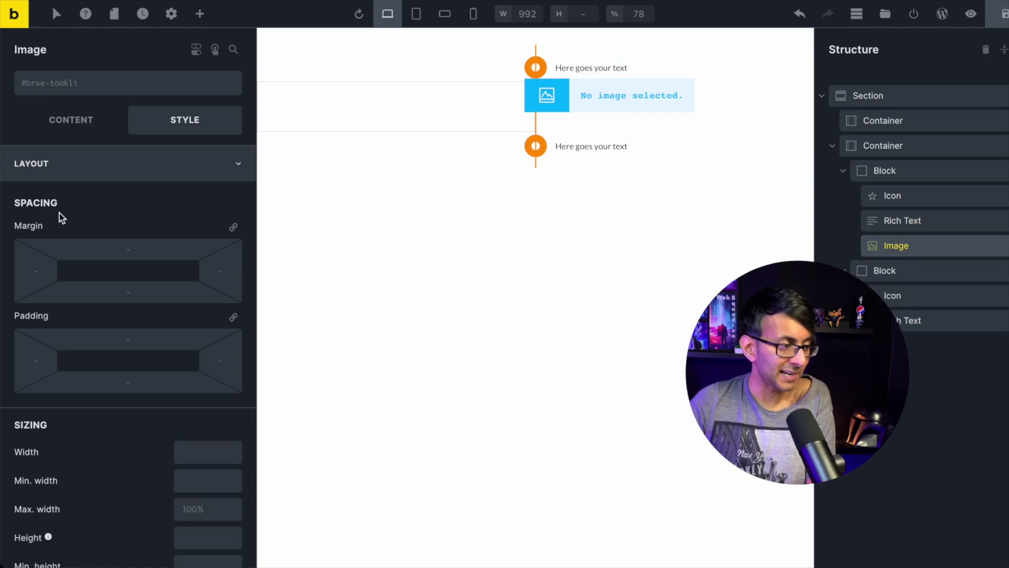
- Set the Image to the dragon picture at 60% width
click(93, 124)
click(112, 175)
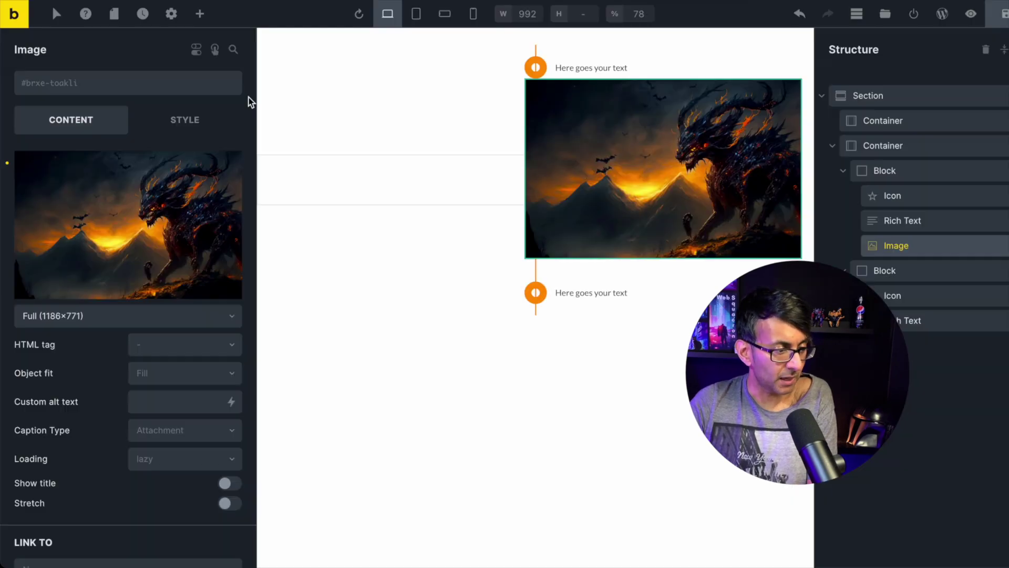
click(204, 126)
click(209, 452)
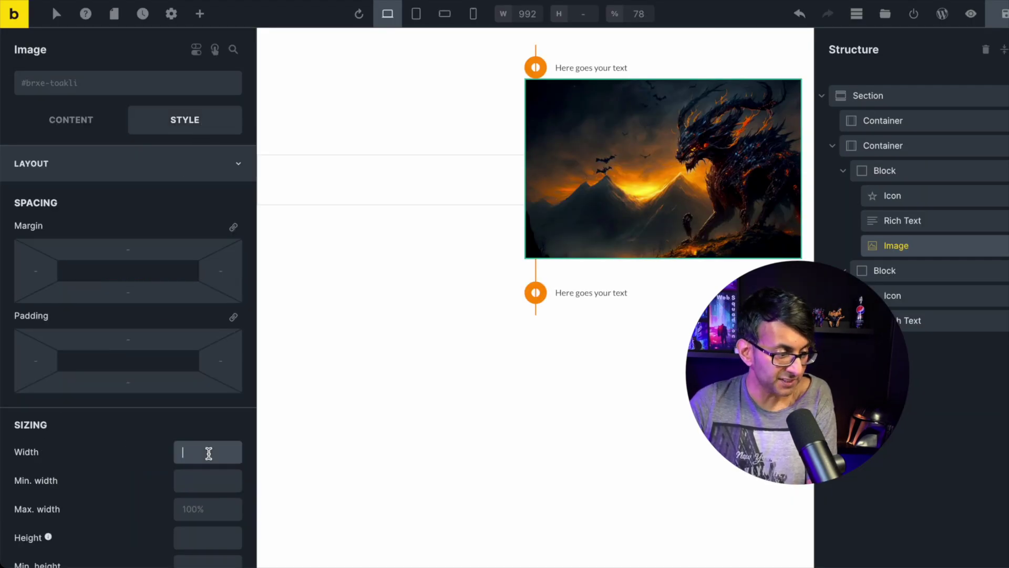
text(60)
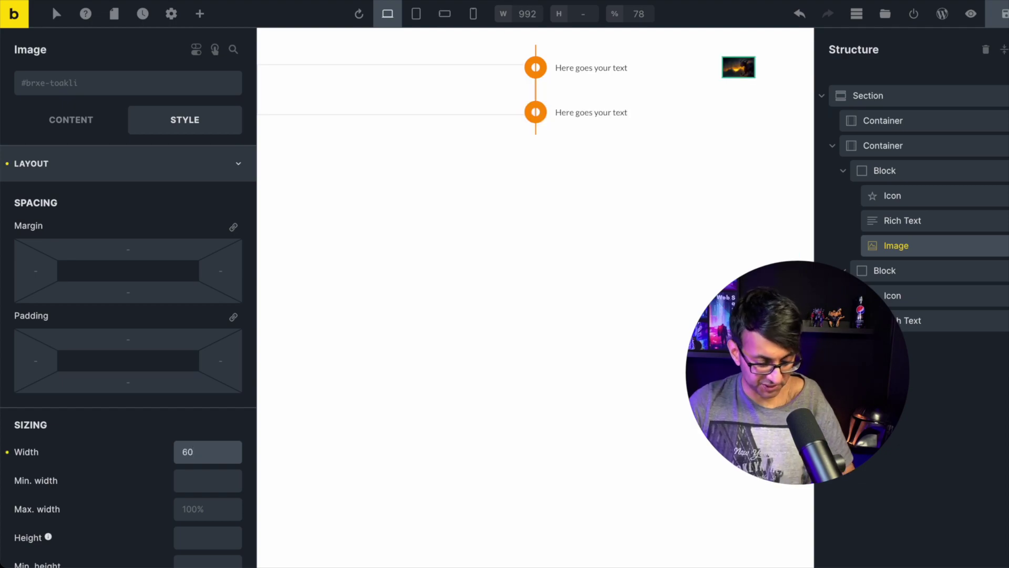
text(%)
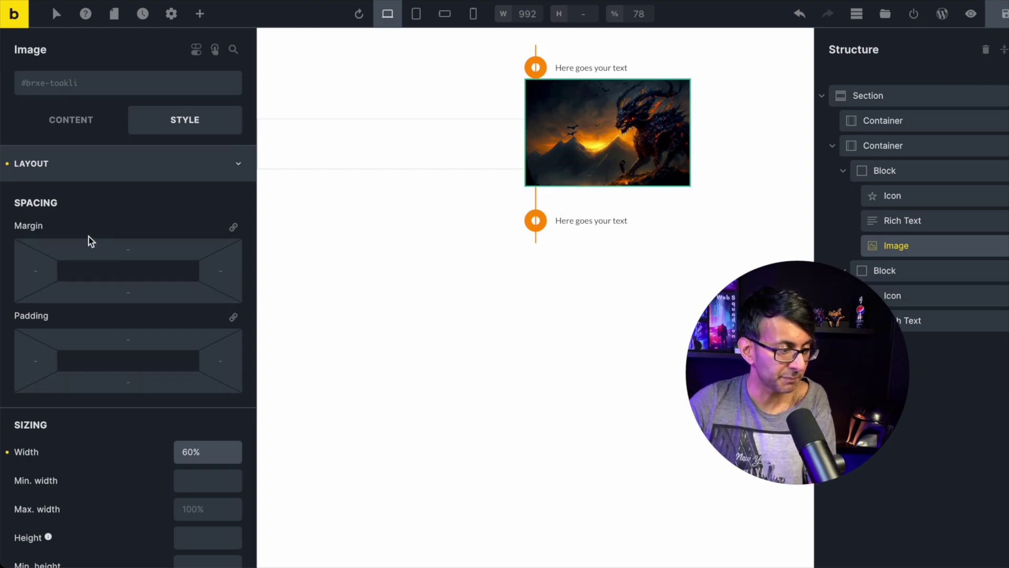
- Give the first item's Image a left margin of 55
click(35, 271)
text(55)
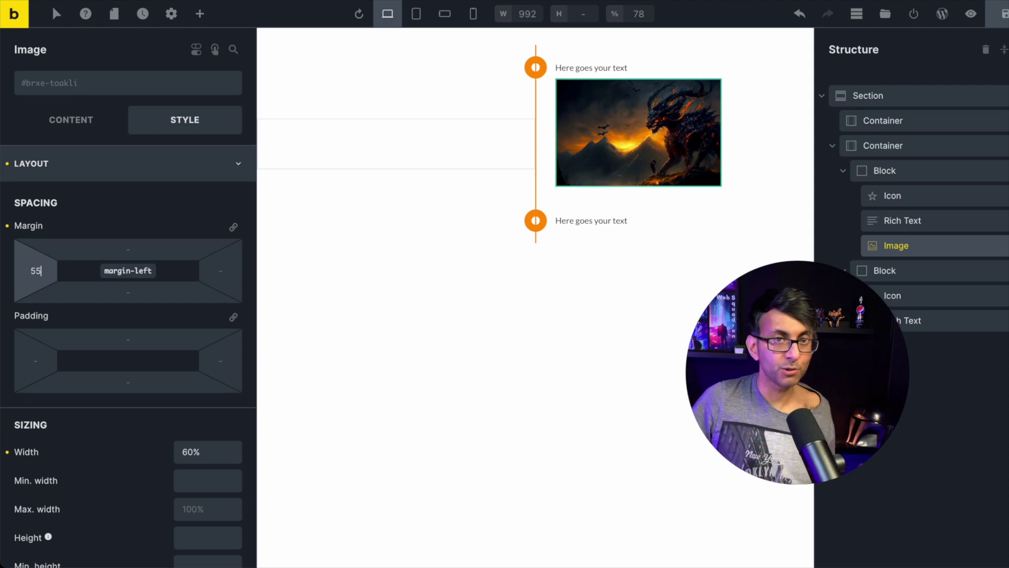
click(892, 279)
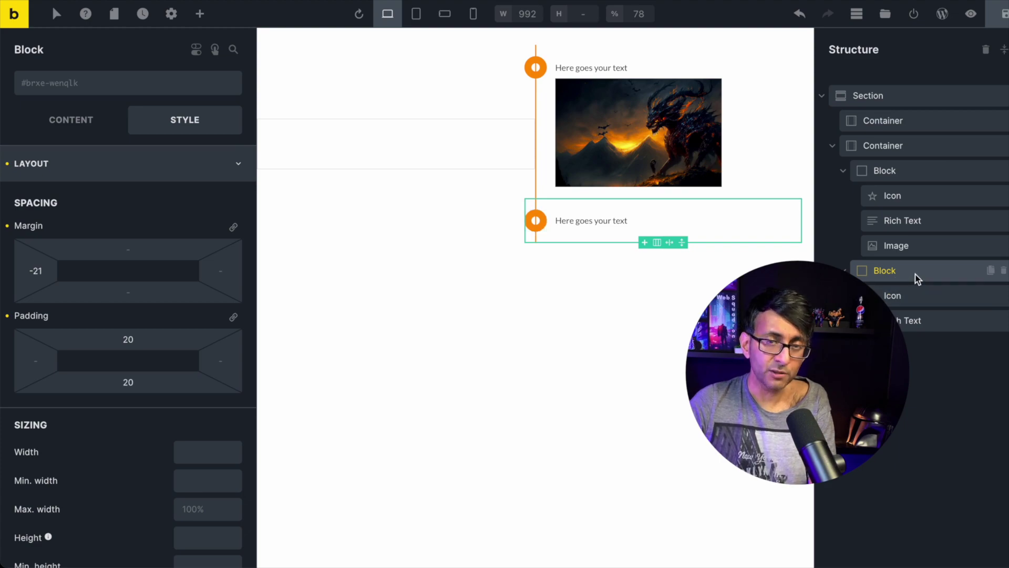
- Set the second block's Direction to Reverse so its text comes before the orange icon
click(50, 125)
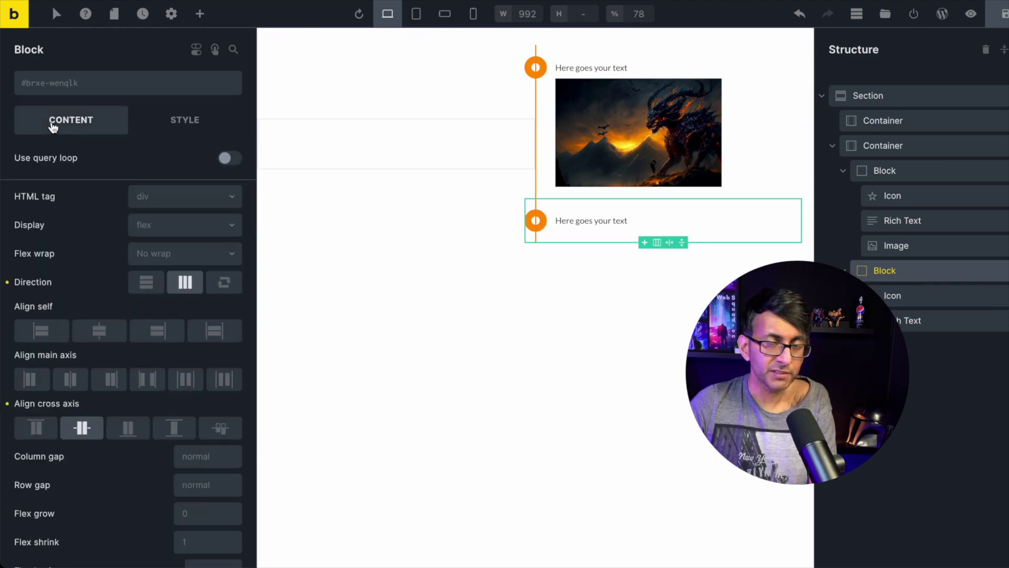
click(225, 284)
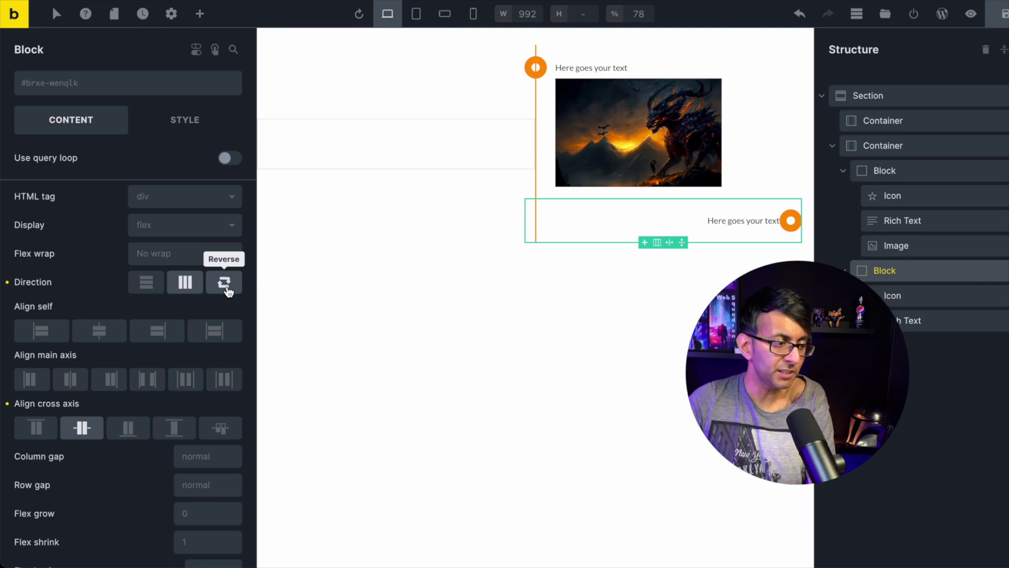
click(227, 289)
click(919, 323)
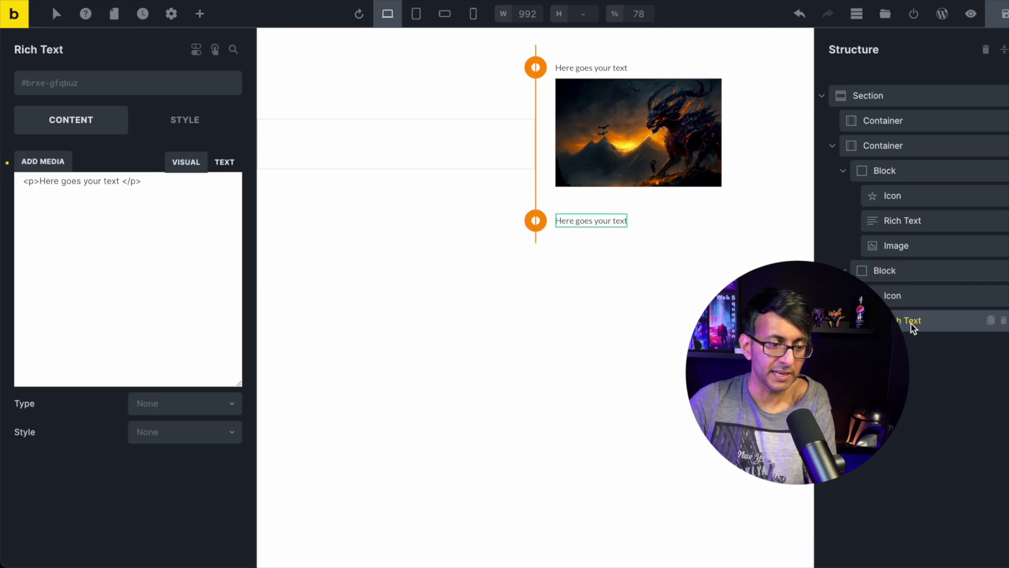
drag(911, 323, 919, 286)
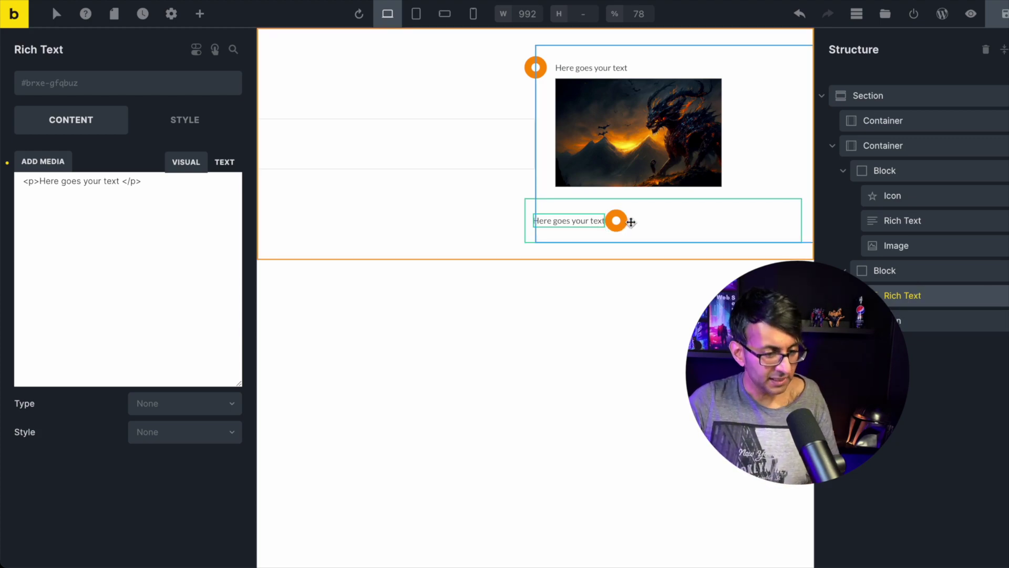
key(ctrl+z)
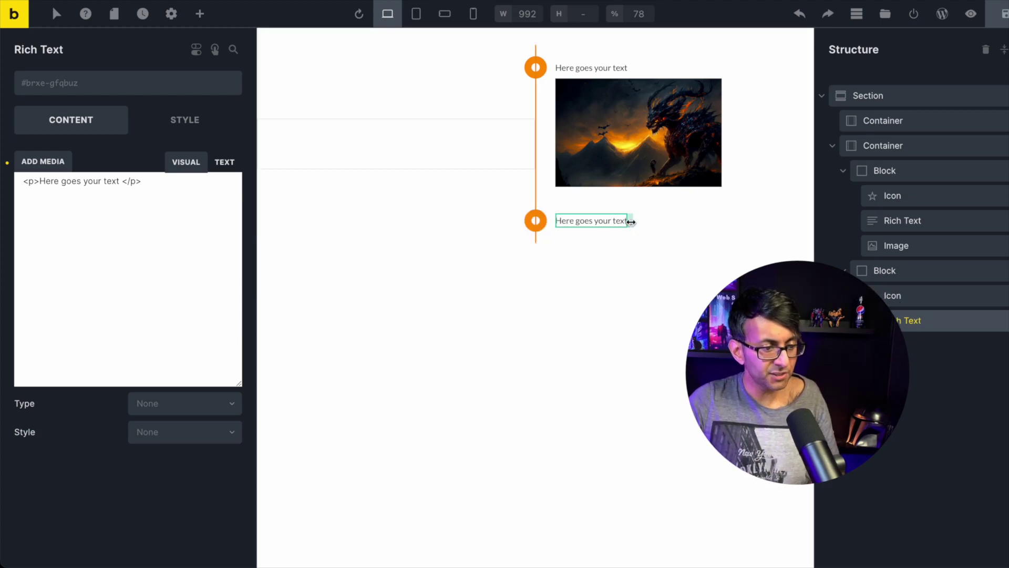
click(923, 280)
click(225, 284)
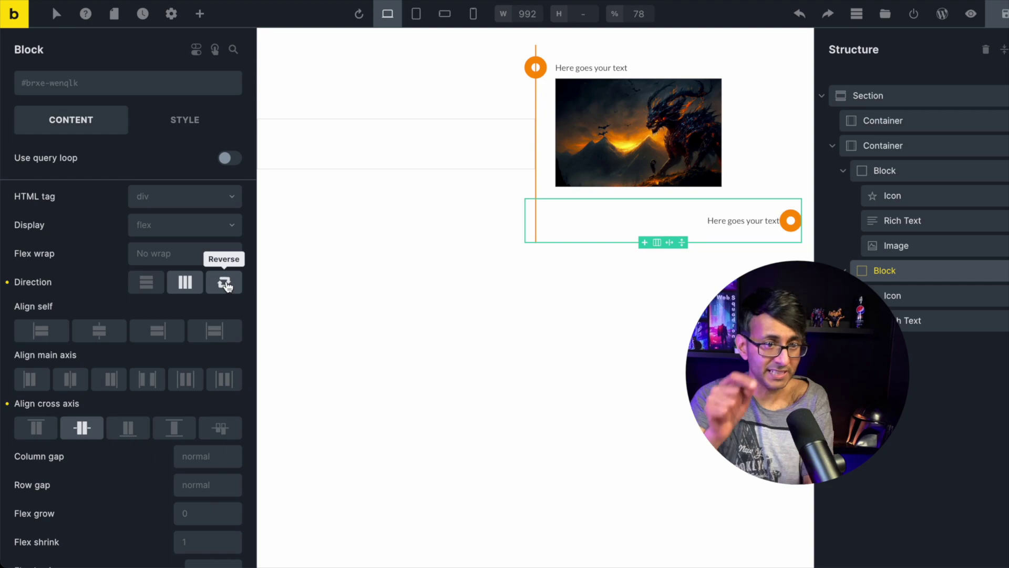
- Move the second item's text spacing from a 15 left margin to a 15 right margin
click(940, 319)
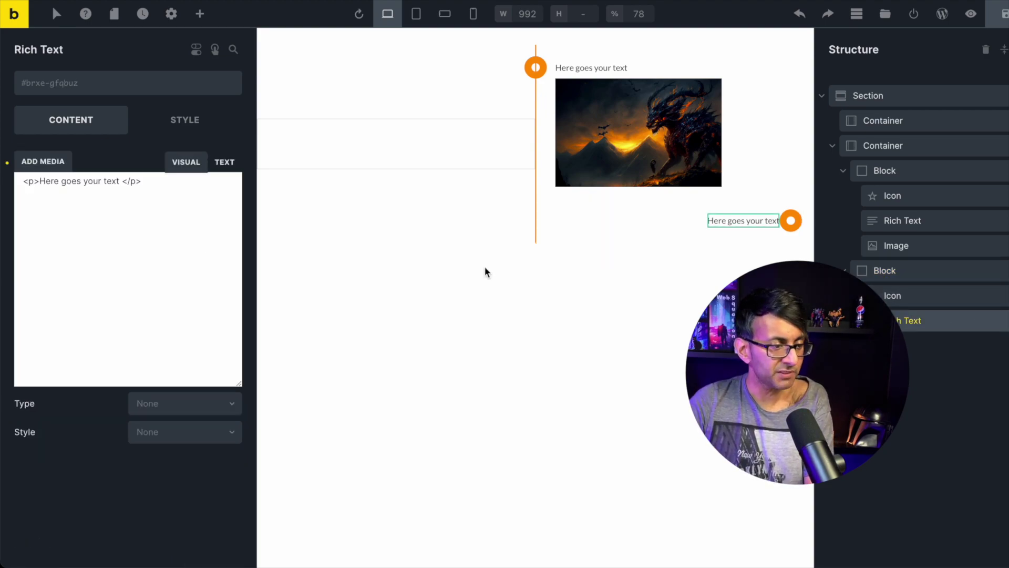
click(163, 124)
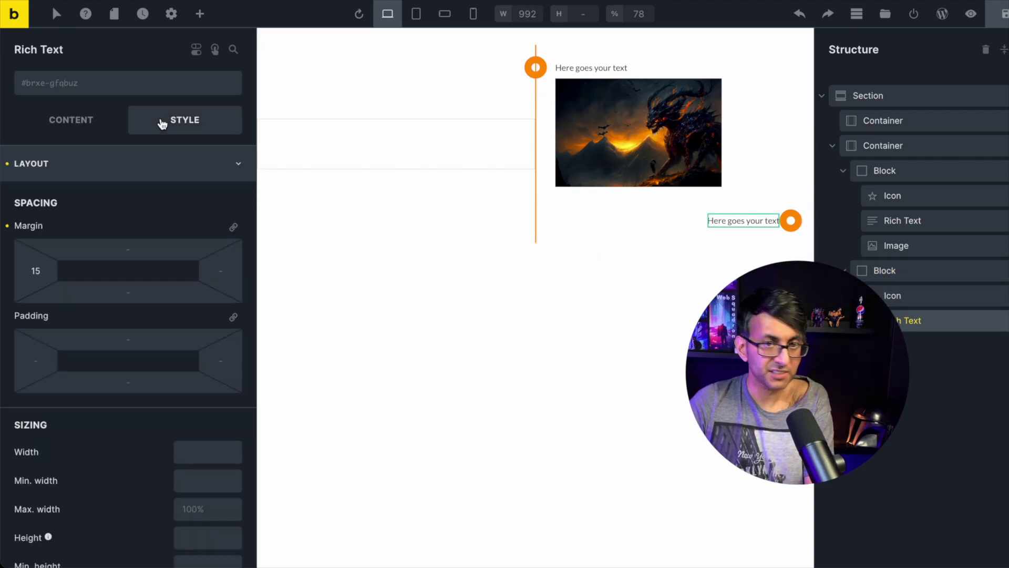
double_click(42, 270)
key(BackSpace)
key(Tab)
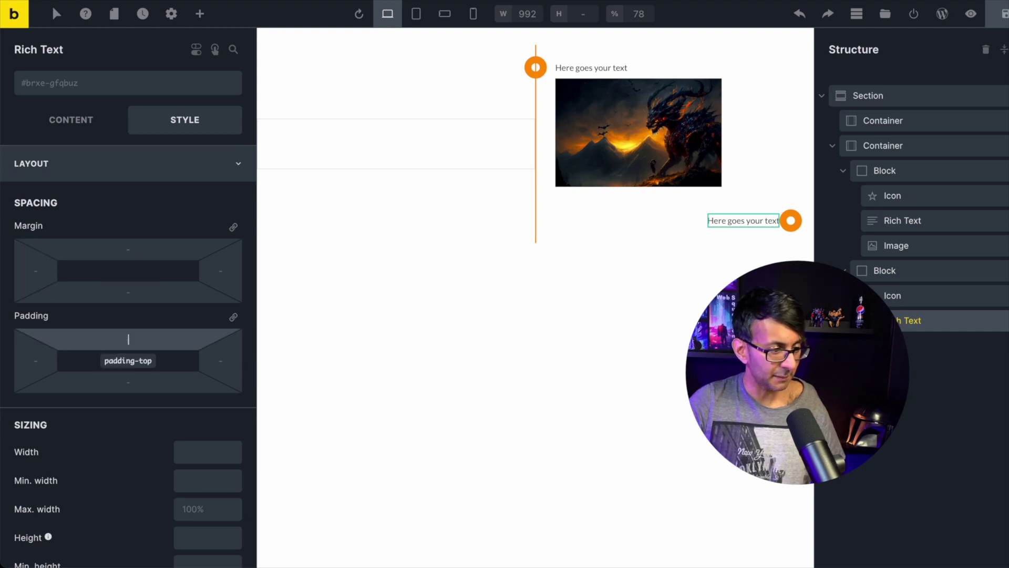
click(219, 268)
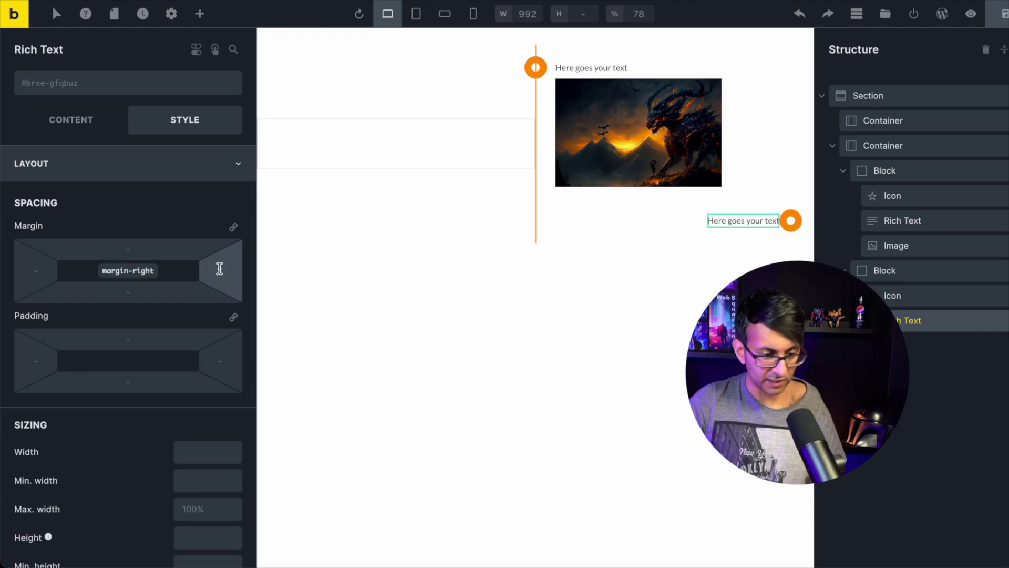
text(15)
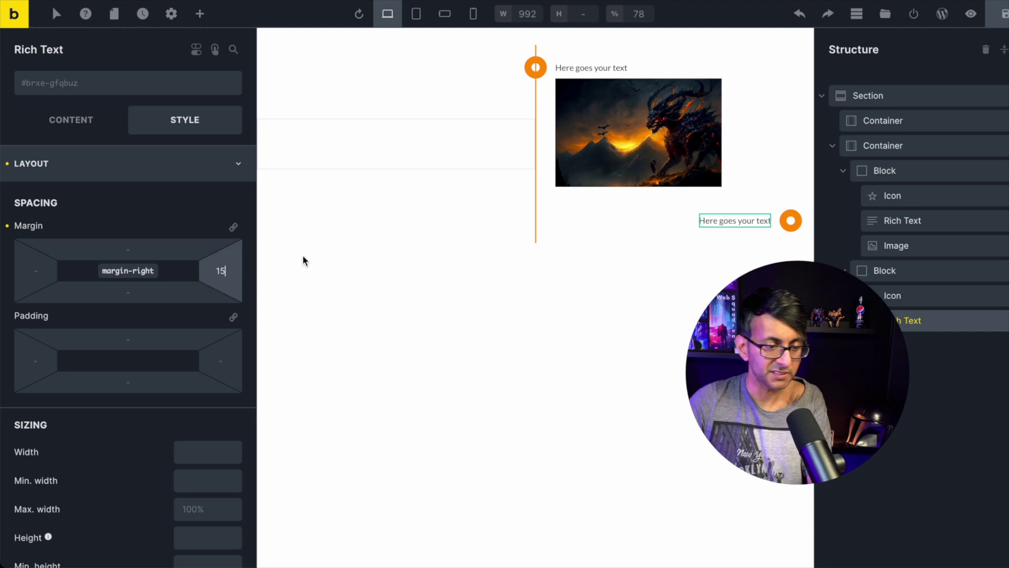
click(956, 277)
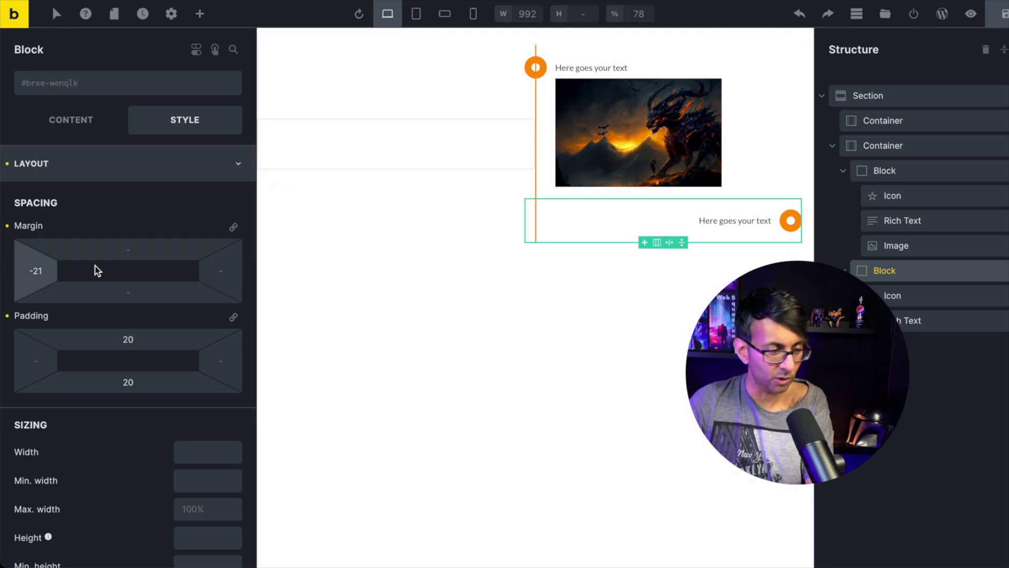
- Change the second block's left margin from -21 to -475.5, placing it left of the line
double_click(33, 270)
key(BackSpace)
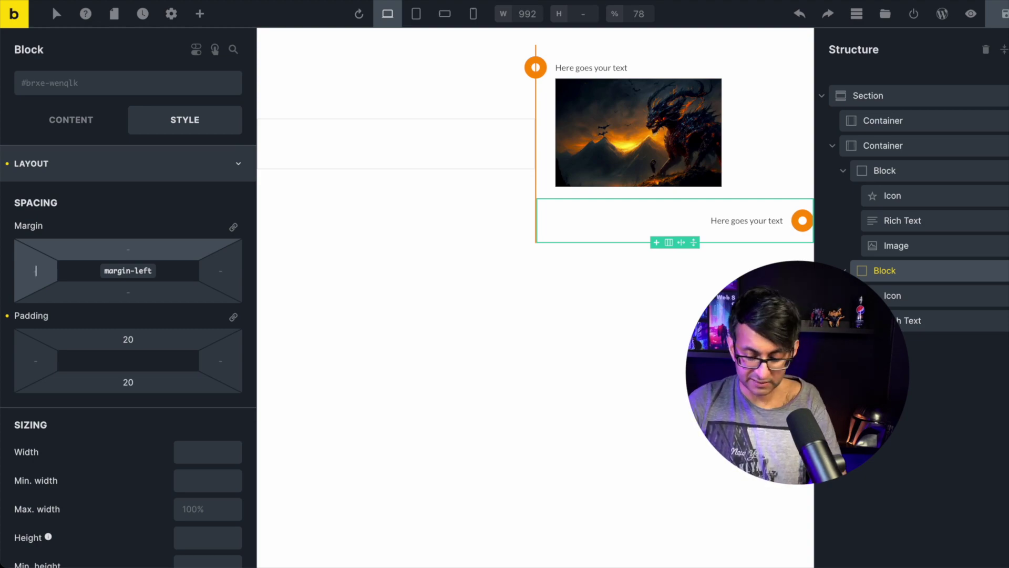
text(-475.5)
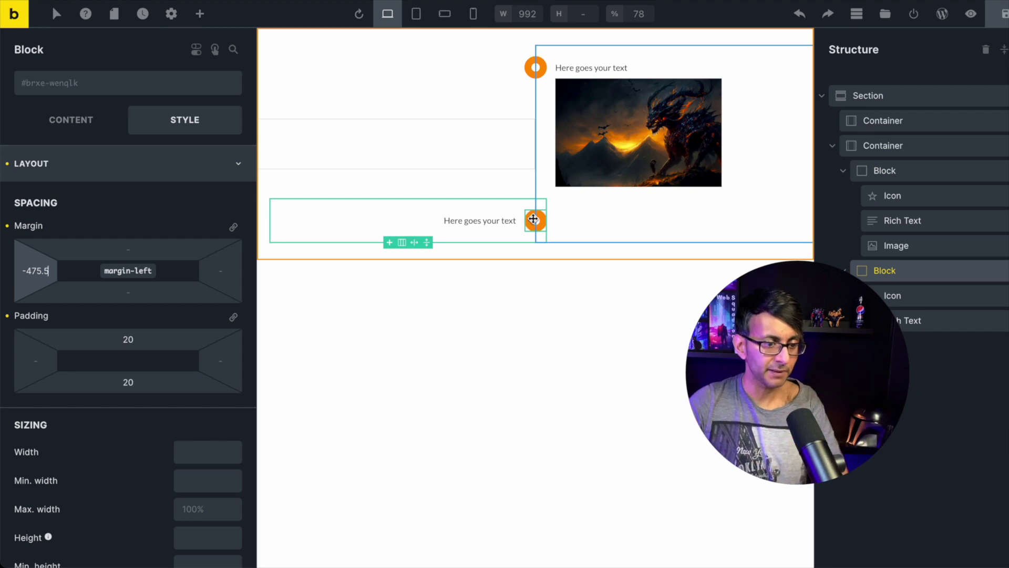
- Duplicate the first timeline item, move the copy to the end, and delete its image
click(844, 171)
click(842, 199)
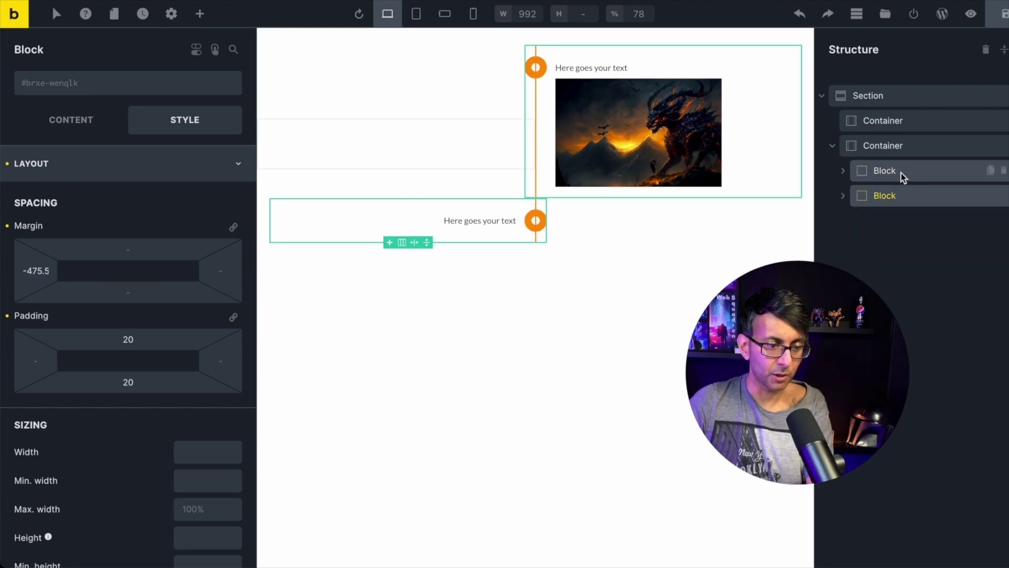
click(949, 176)
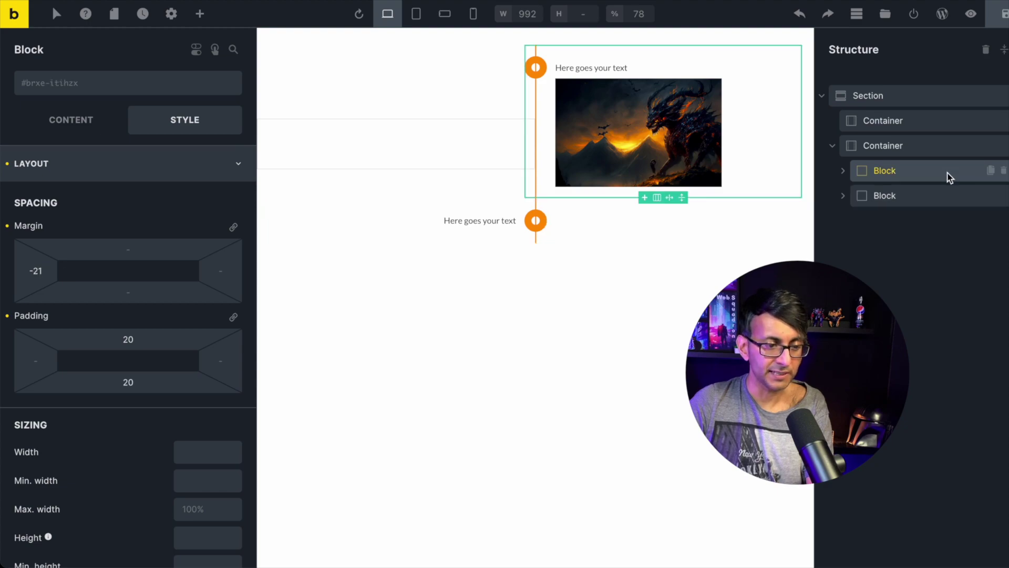
click(990, 170)
click(843, 197)
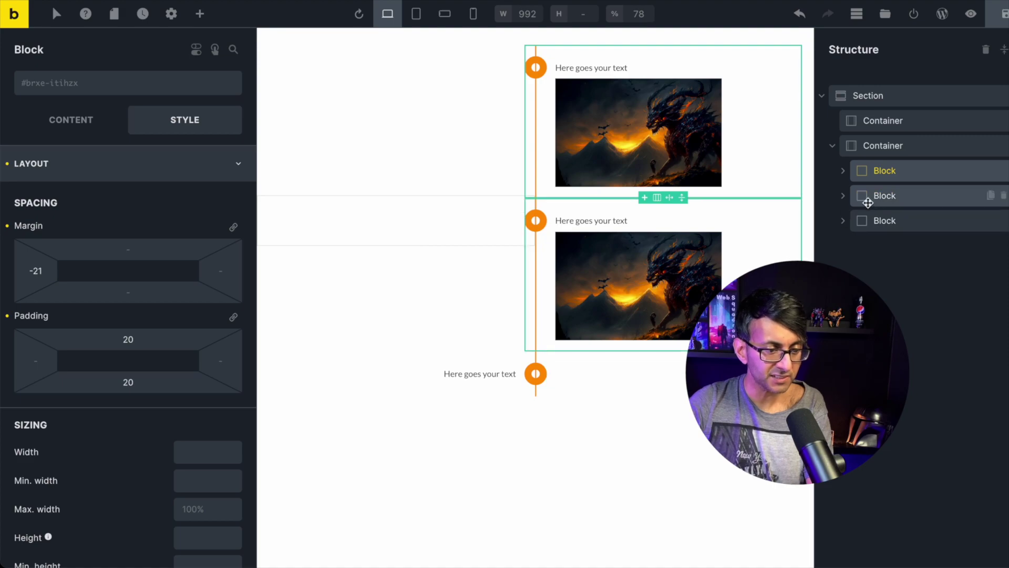
click(869, 197)
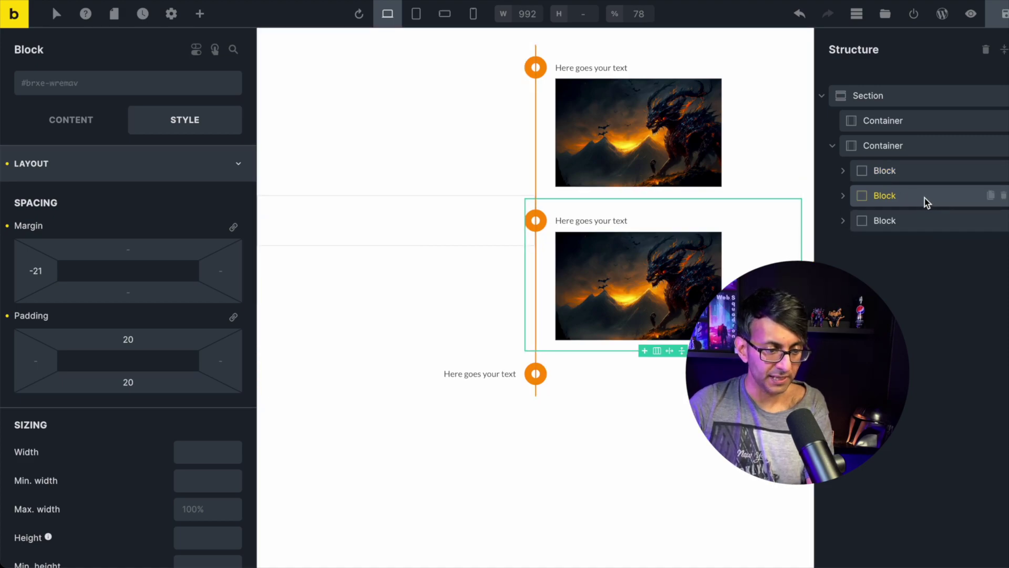
drag(923, 198, 886, 243)
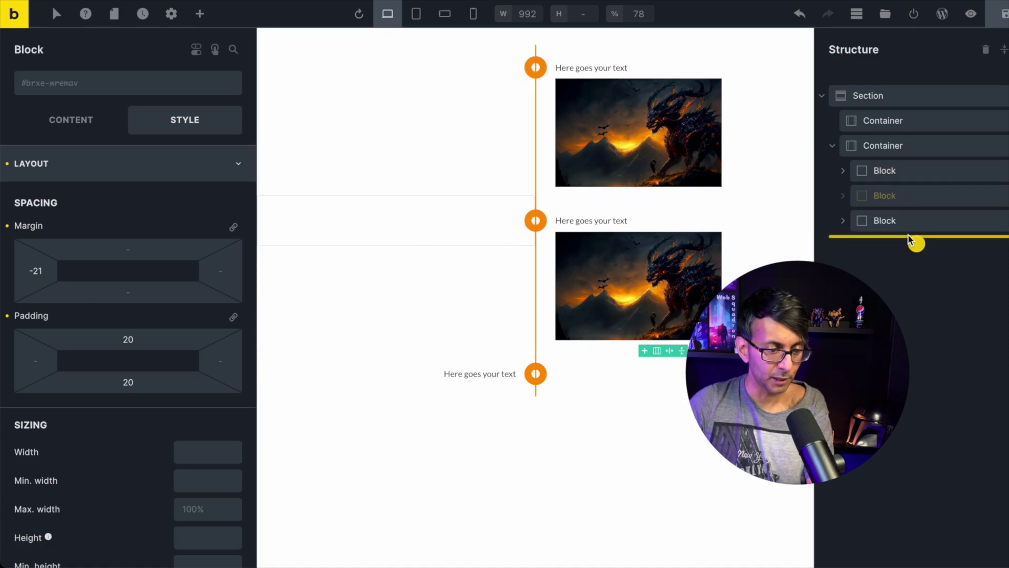
drag(909, 237, 964, 233)
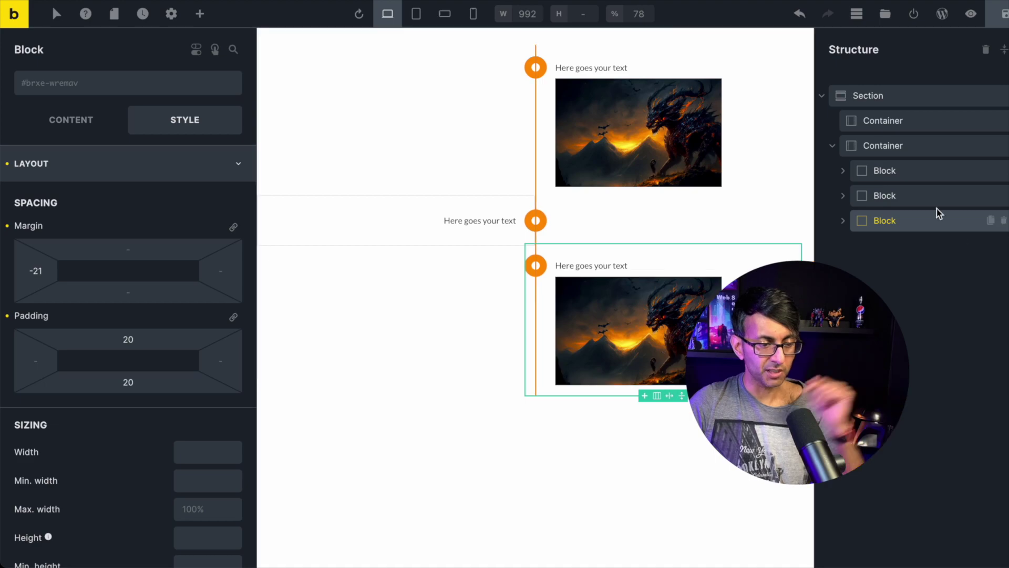
click(843, 222)
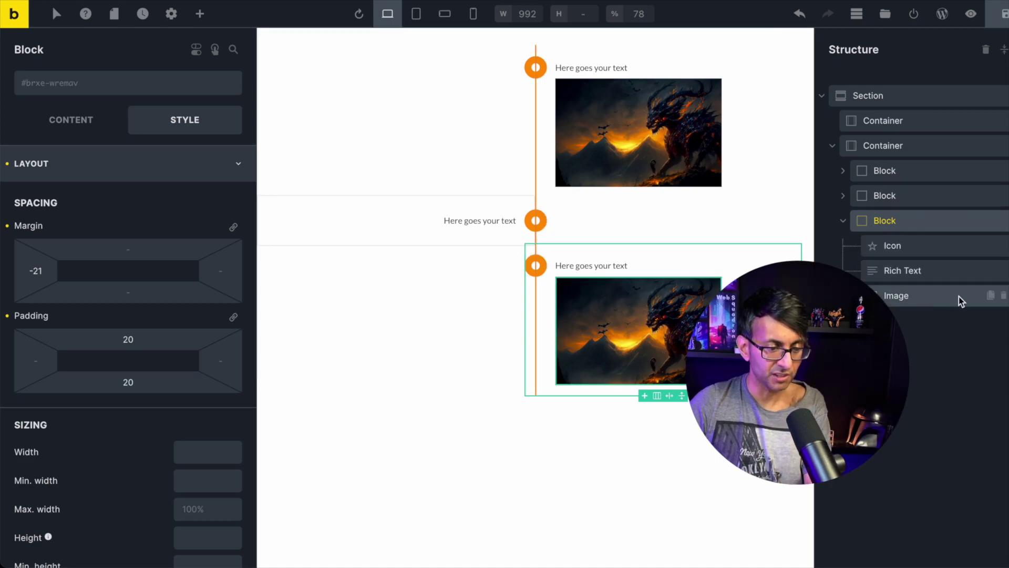
click(1003, 295)
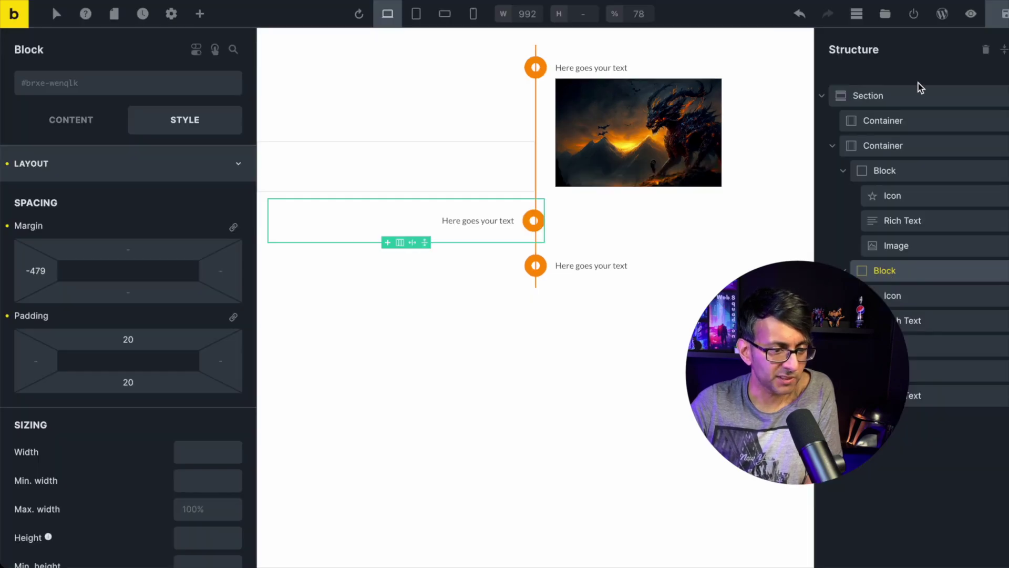
click(919, 97)
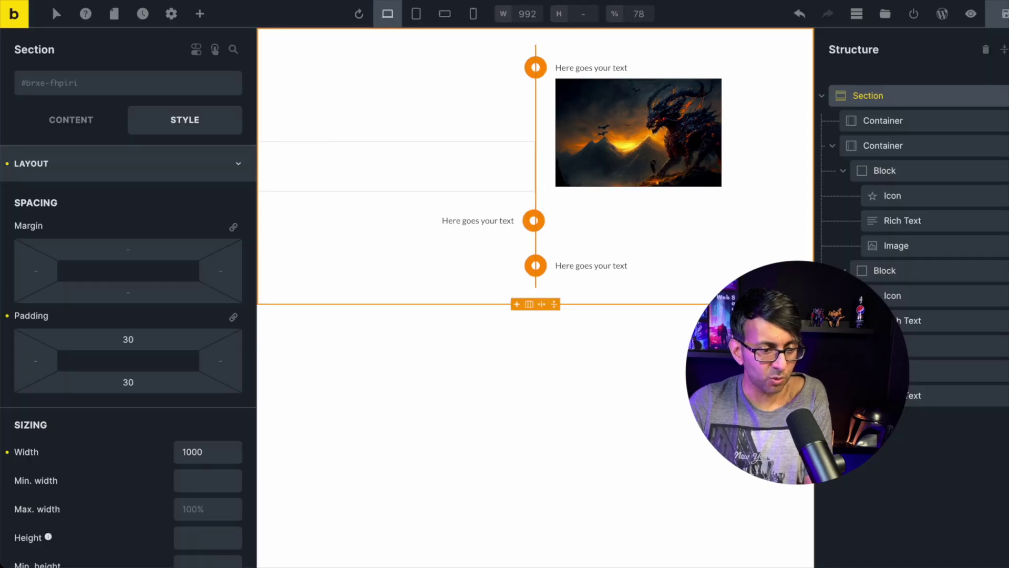
- Collapse the blocks in Structure, duplicate the left-side item, and drag the copy to the end
click(833, 145)
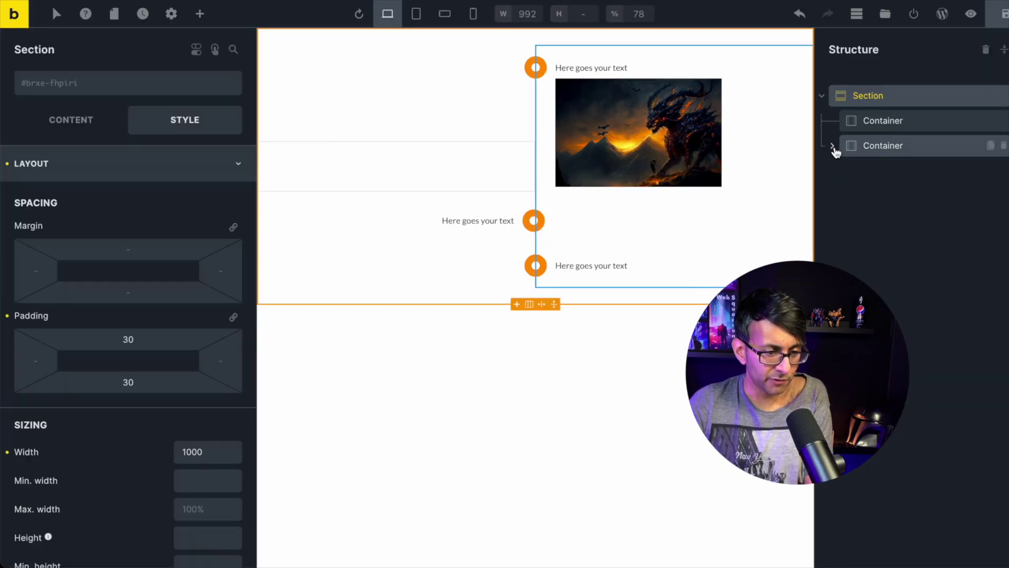
click(832, 146)
click(843, 170)
click(843, 195)
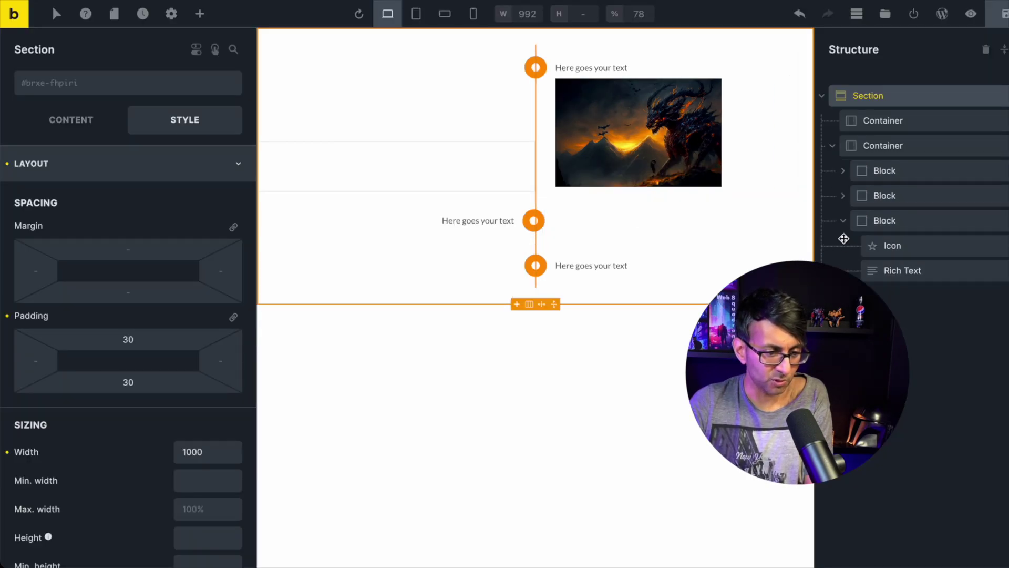
click(842, 221)
click(927, 197)
click(991, 195)
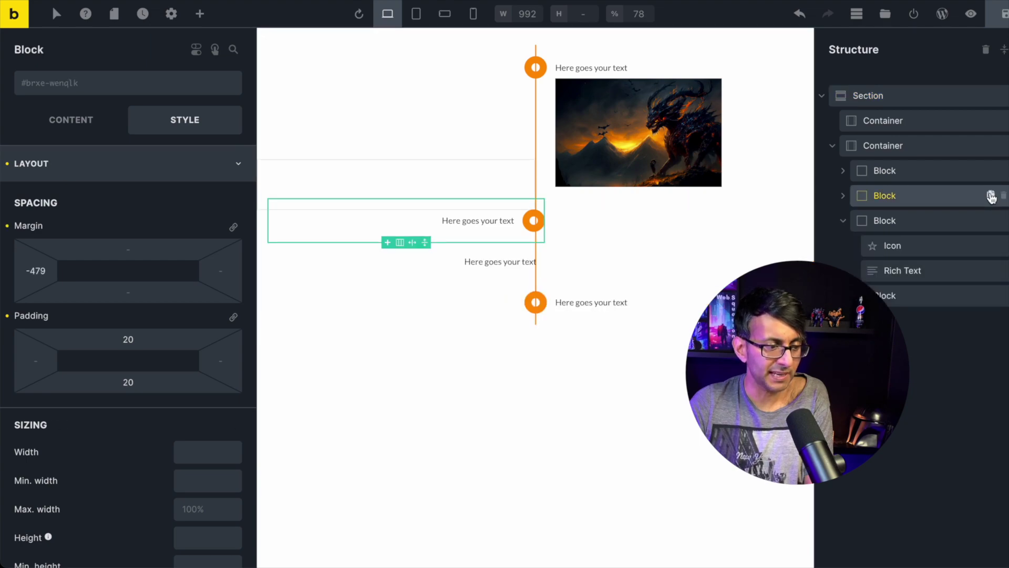
drag(944, 206, 962, 318)
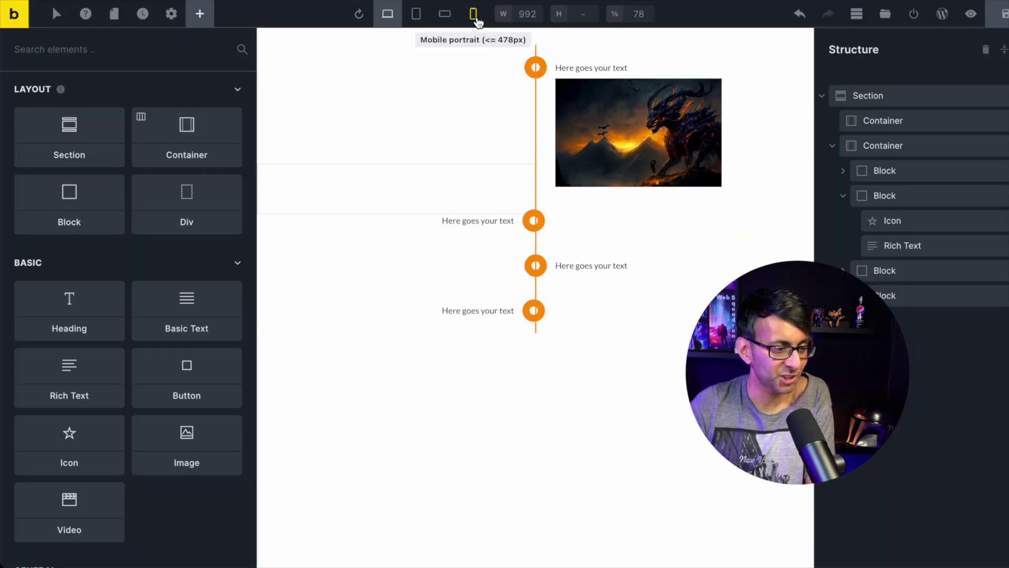
- Switch the builder preview to the mobile portrait breakpoint
click(475, 20)
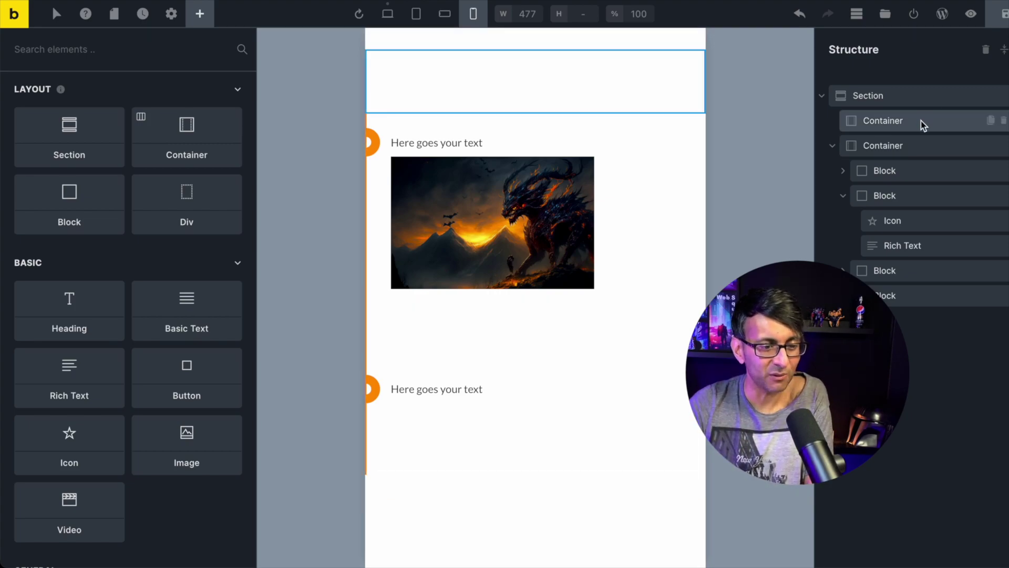
- Give the timeline container a 40 left margin on mobile, then save and preview the page
click(925, 146)
click(33, 269)
text(40)
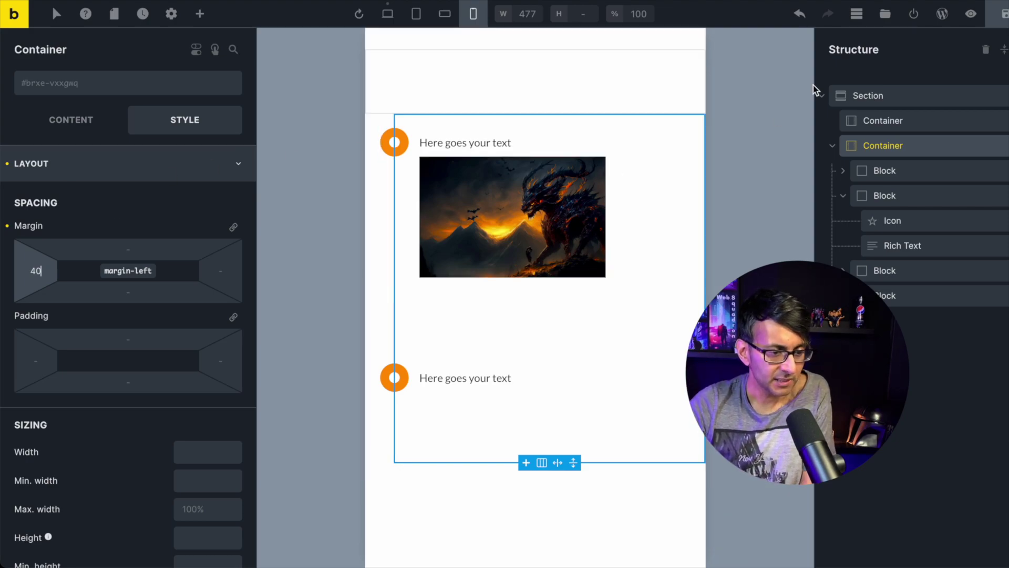
click(1005, 16)
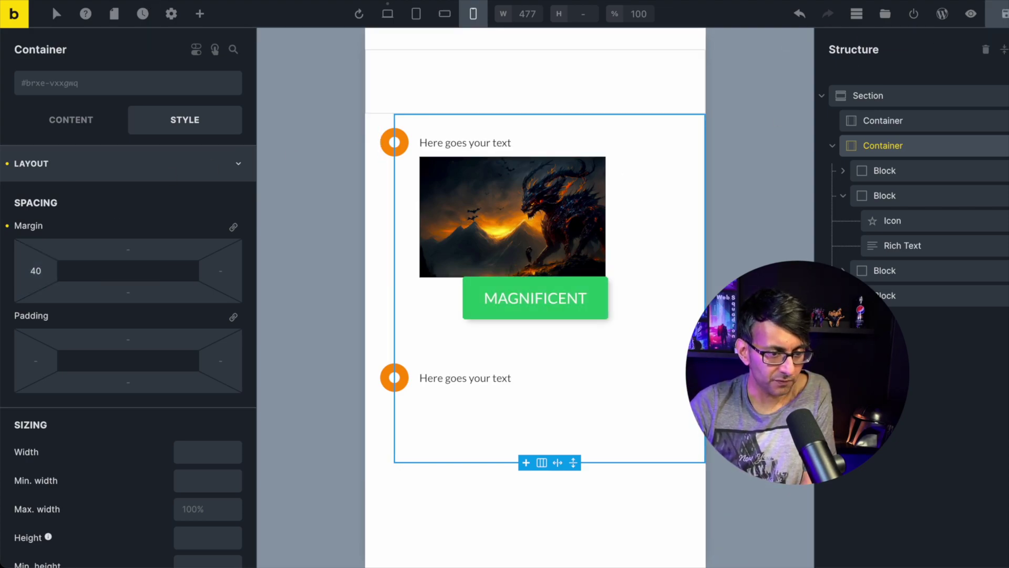
click(971, 15)
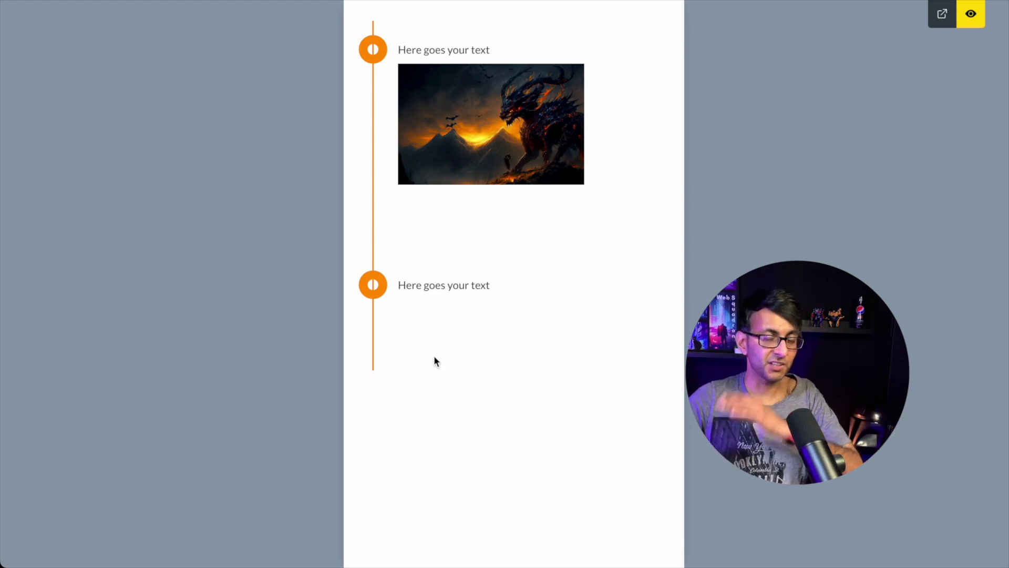
- Set the second block's left margin to -21 and its Direction back to row, icon first
click(970, 16)
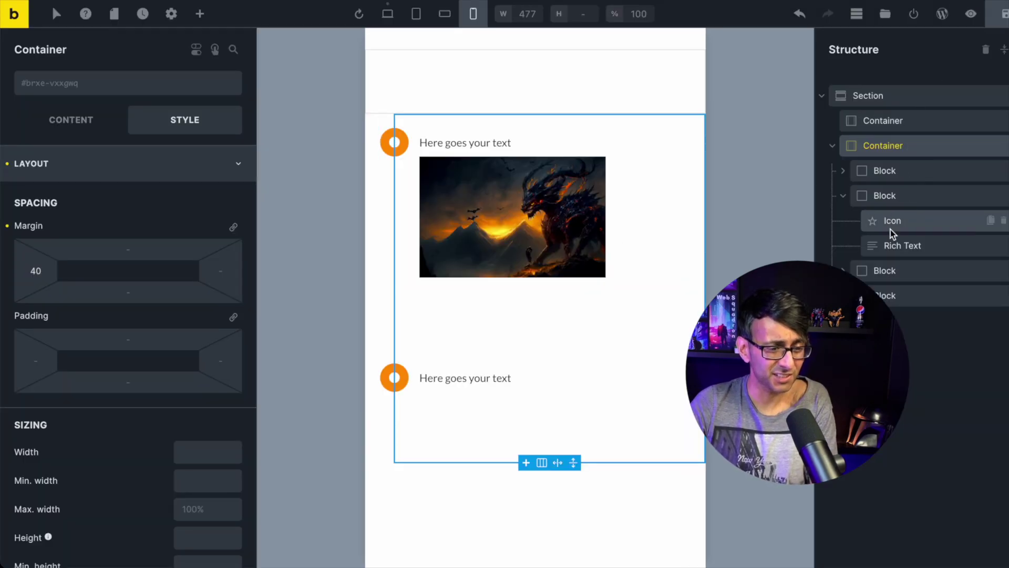
click(893, 195)
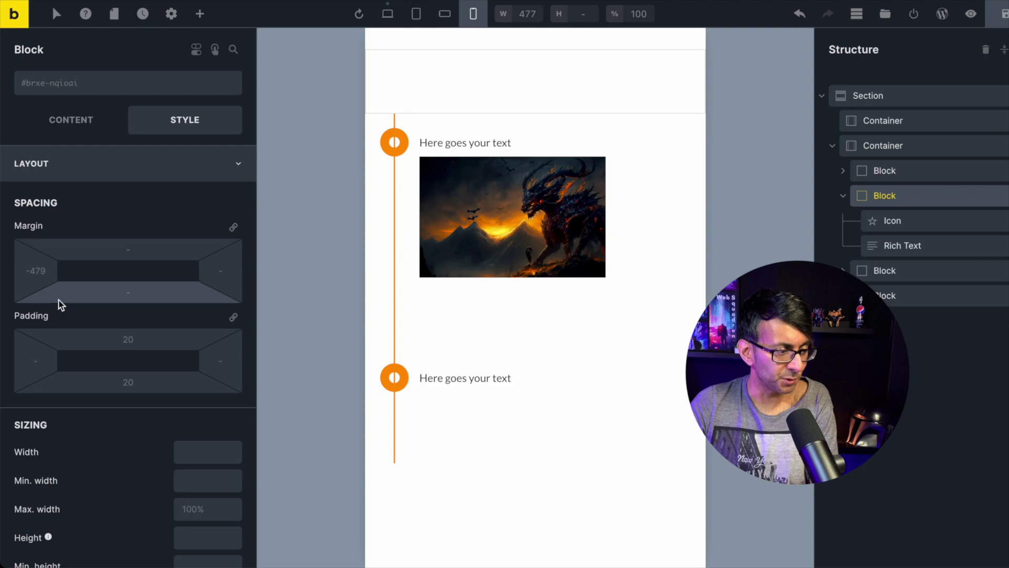
click(38, 274)
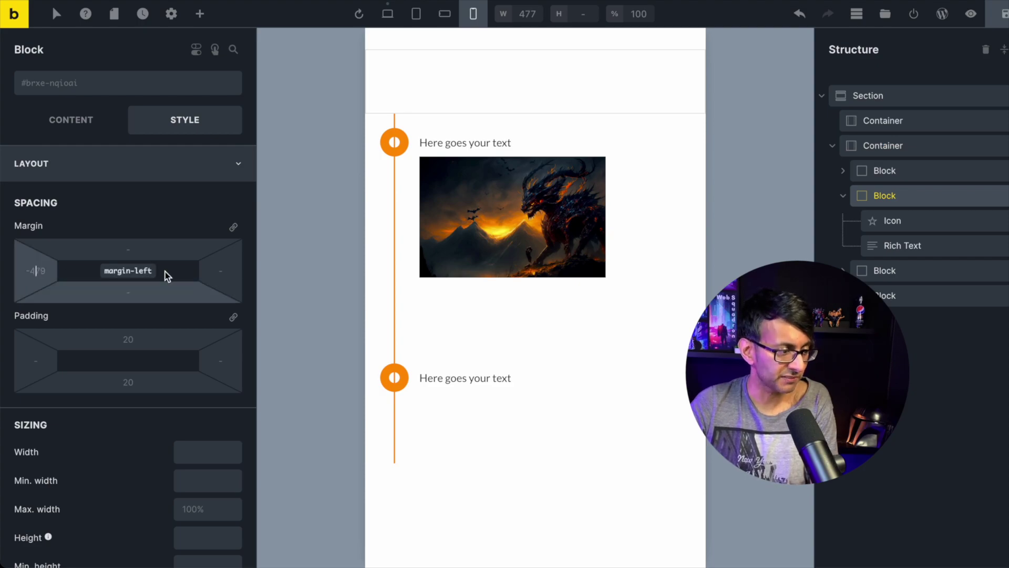
text(0)
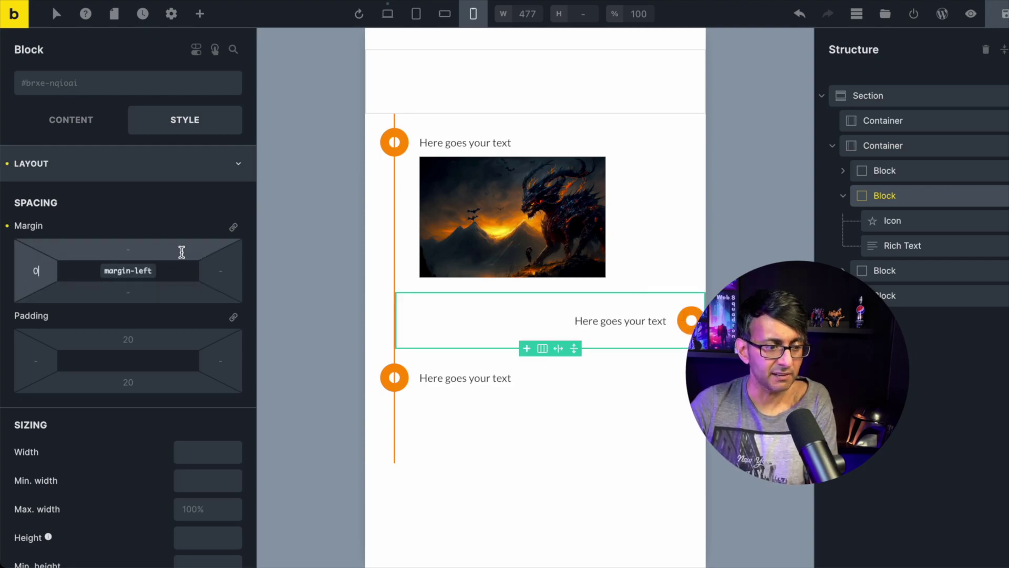
click(52, 123)
click(224, 283)
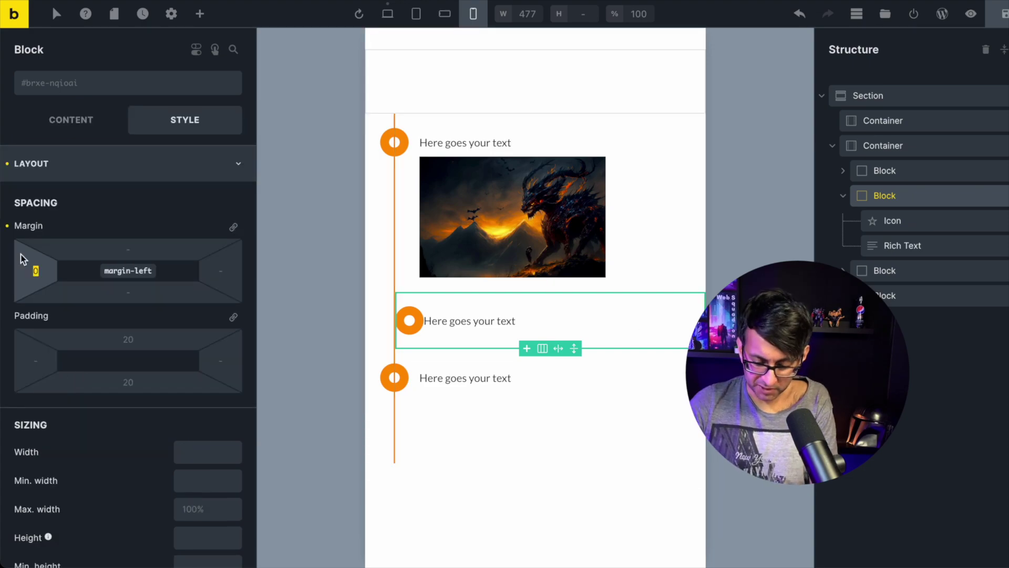
text(-21)
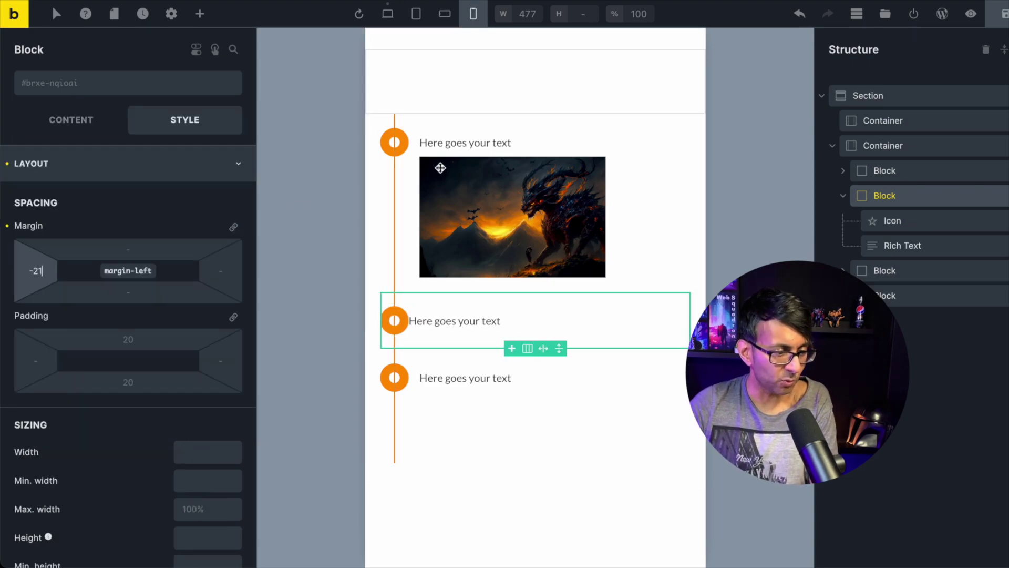
- Give the second item's text a 15 left margin and a 0 right margin
click(875, 245)
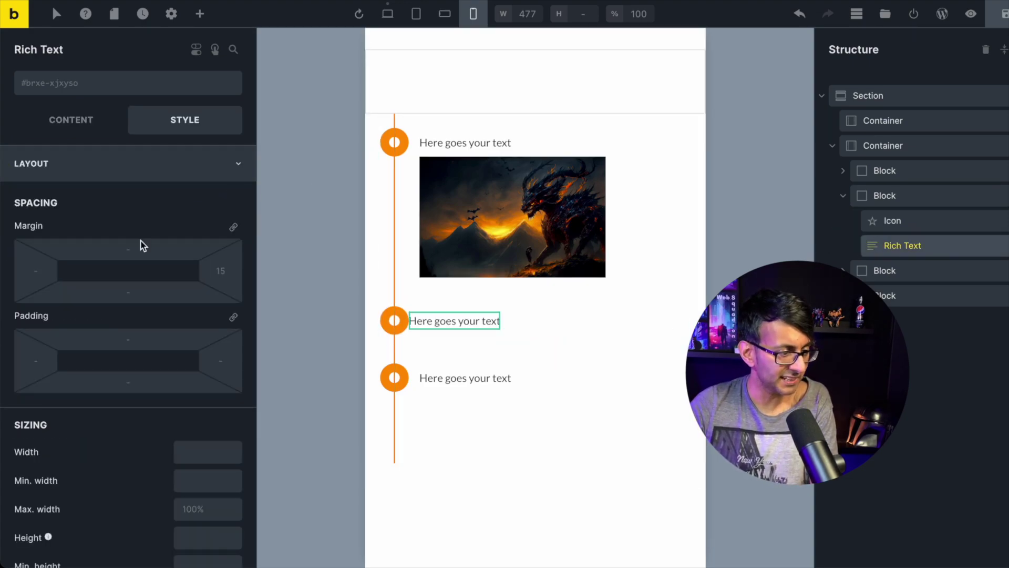
click(32, 272)
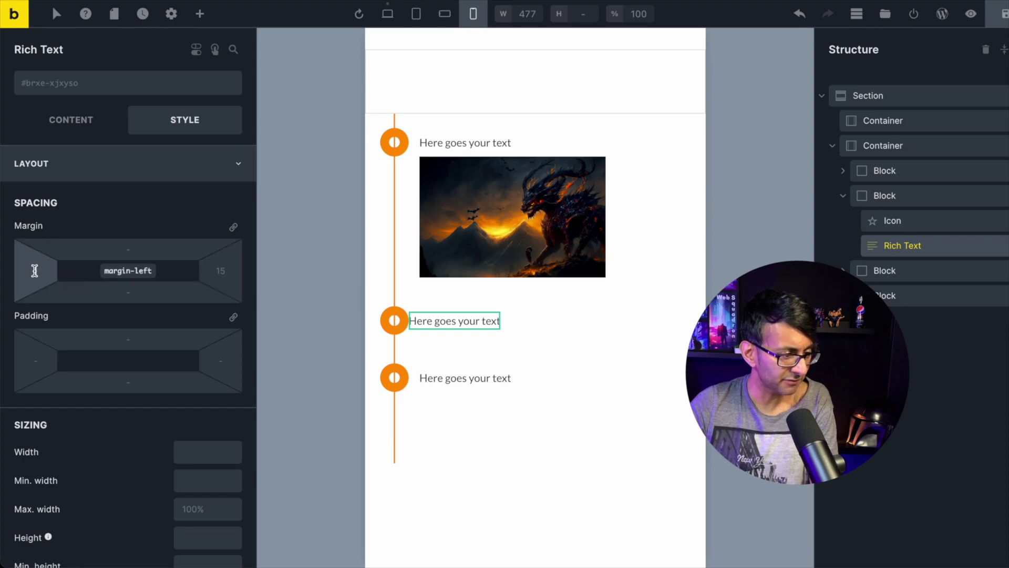
text(15)
click(221, 270)
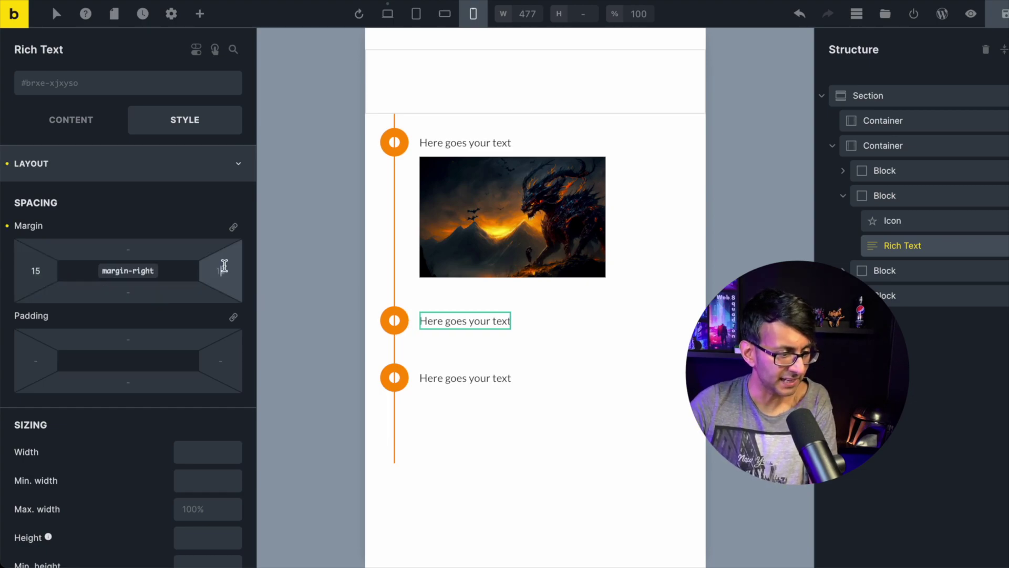
text(0)
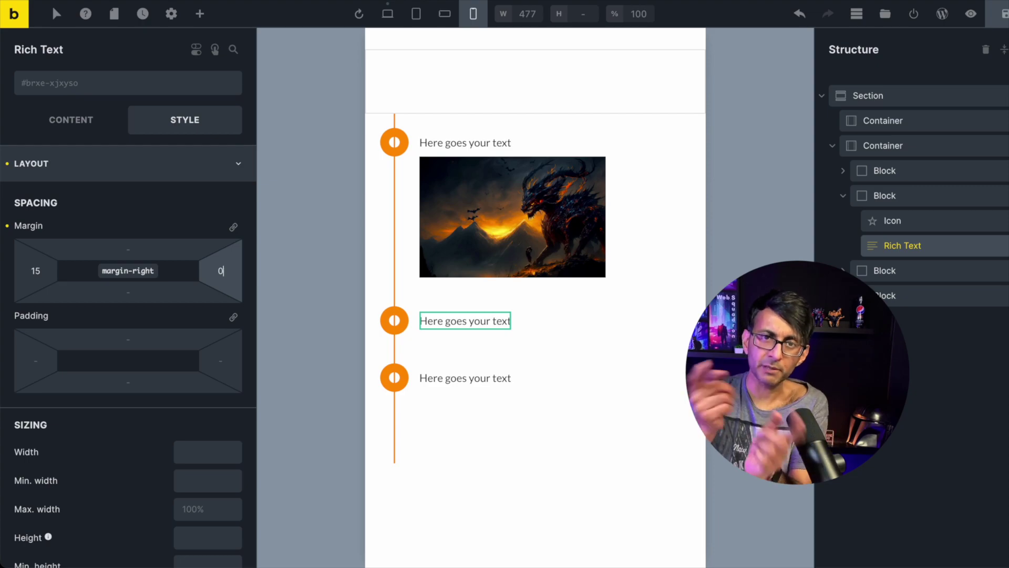
right_click(888, 203)
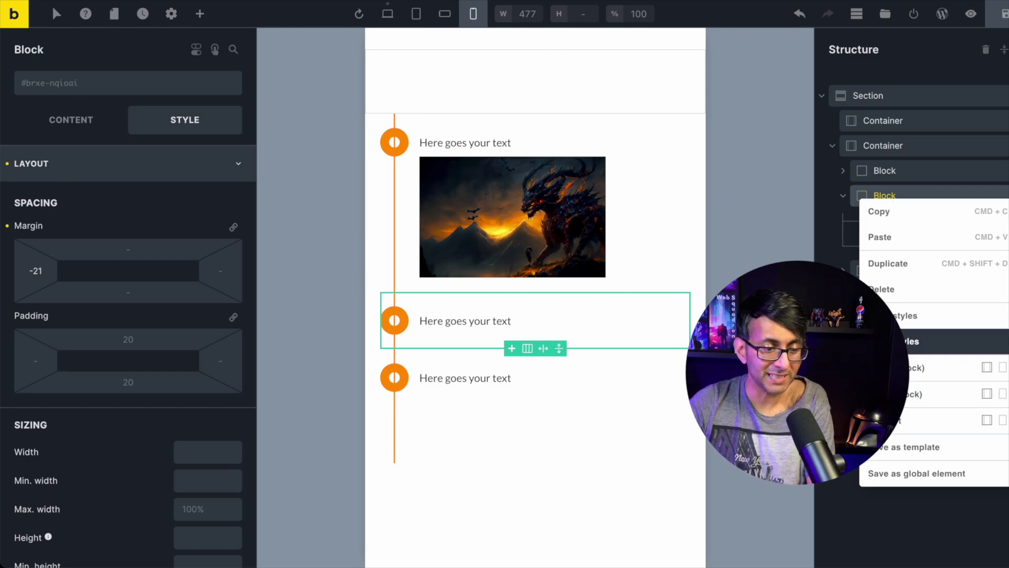
click(924, 361)
click(916, 297)
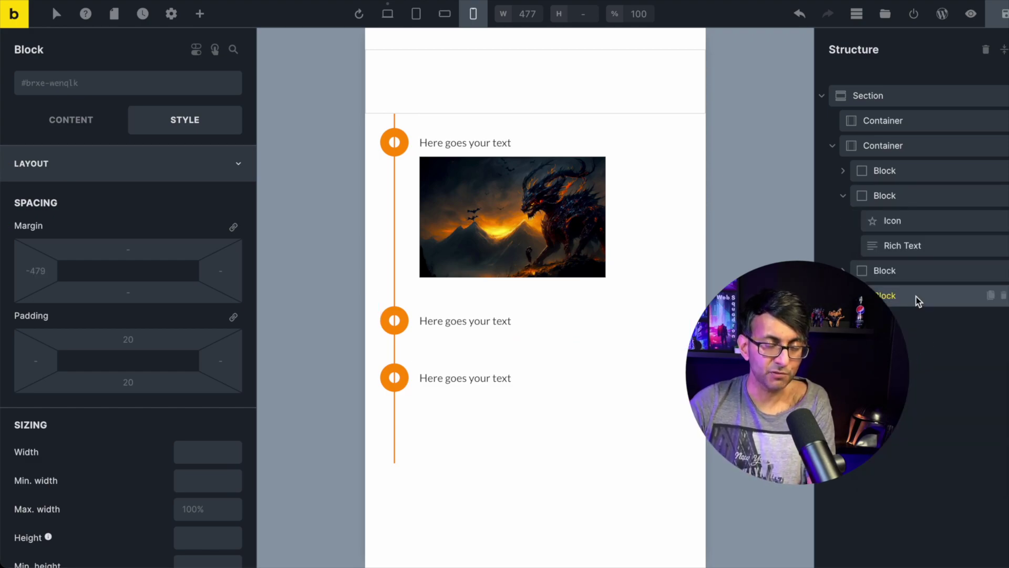
- Set the last block's left margin to -21 and its Direction to row, icon first
click(35, 270)
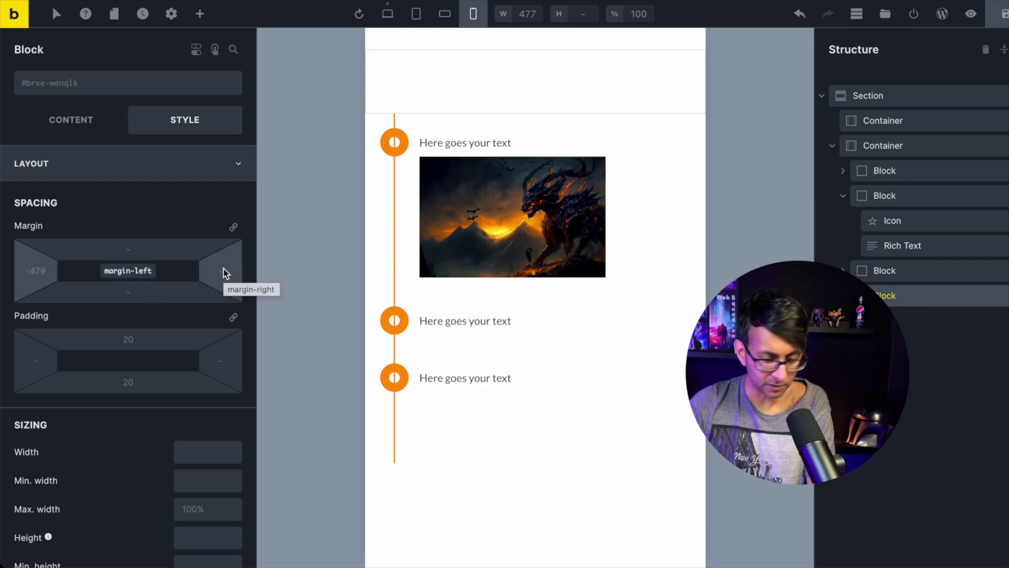
text(-)
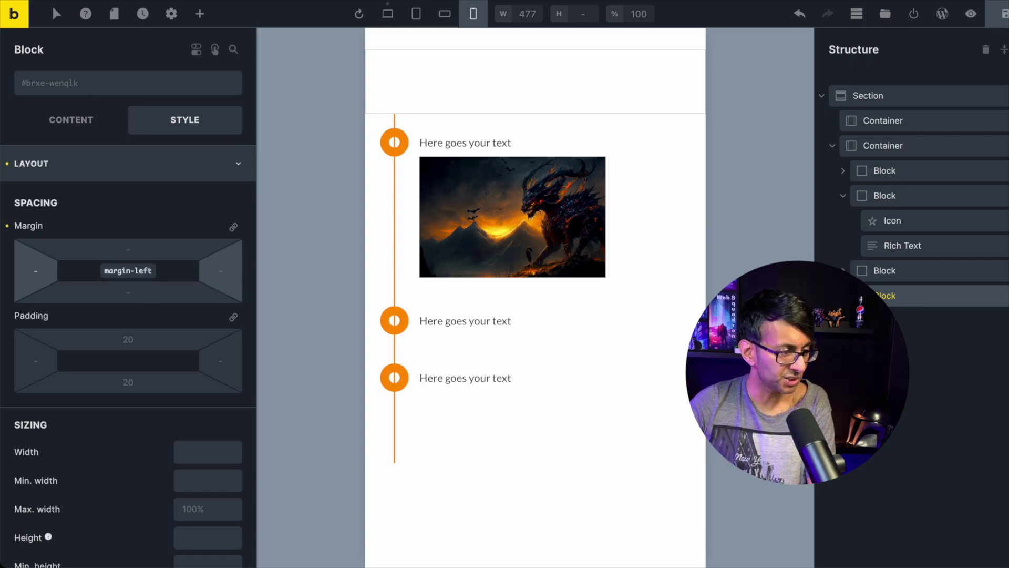
text(22)
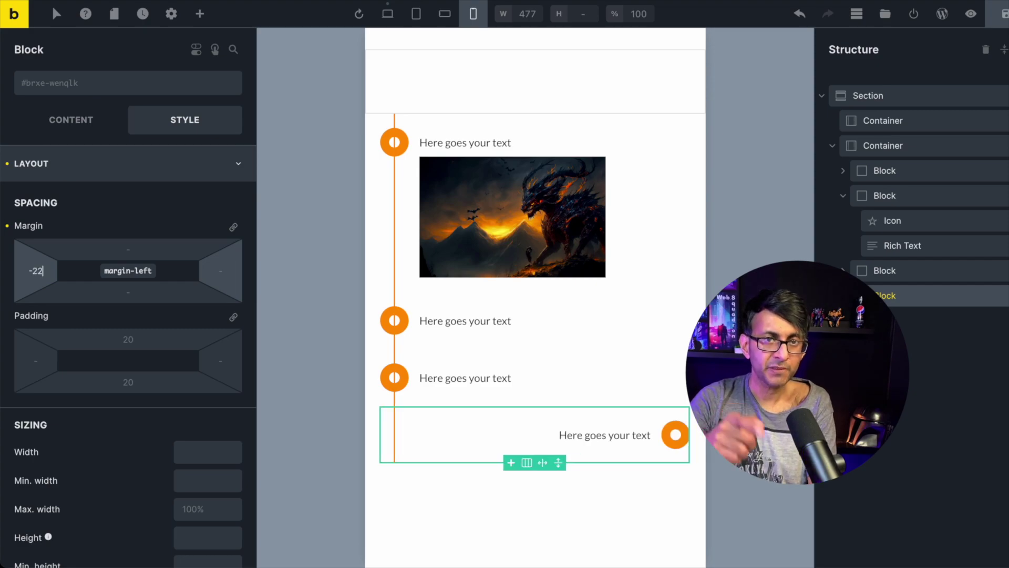
key(BackSpace)
text(1)
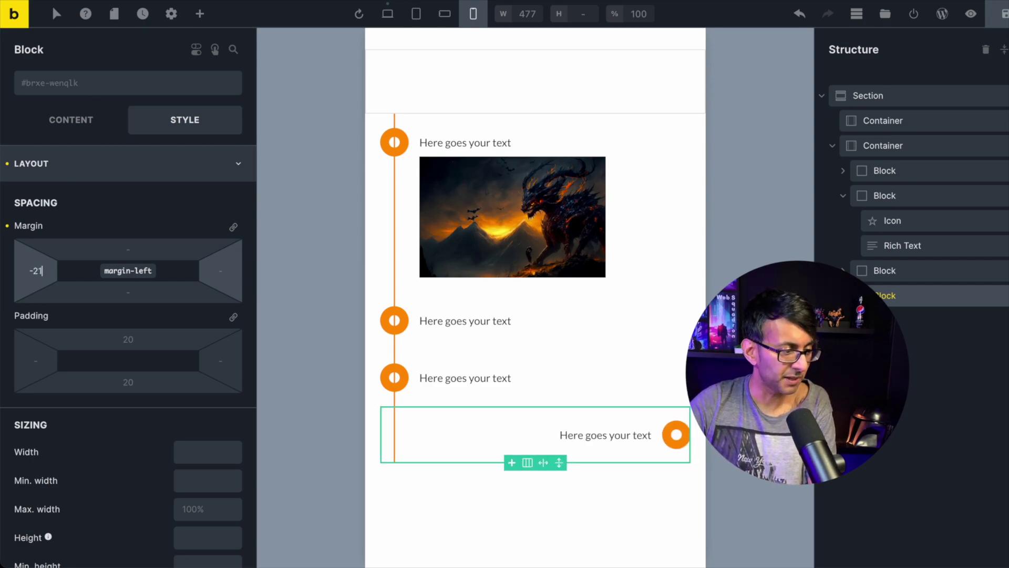
click(977, 295)
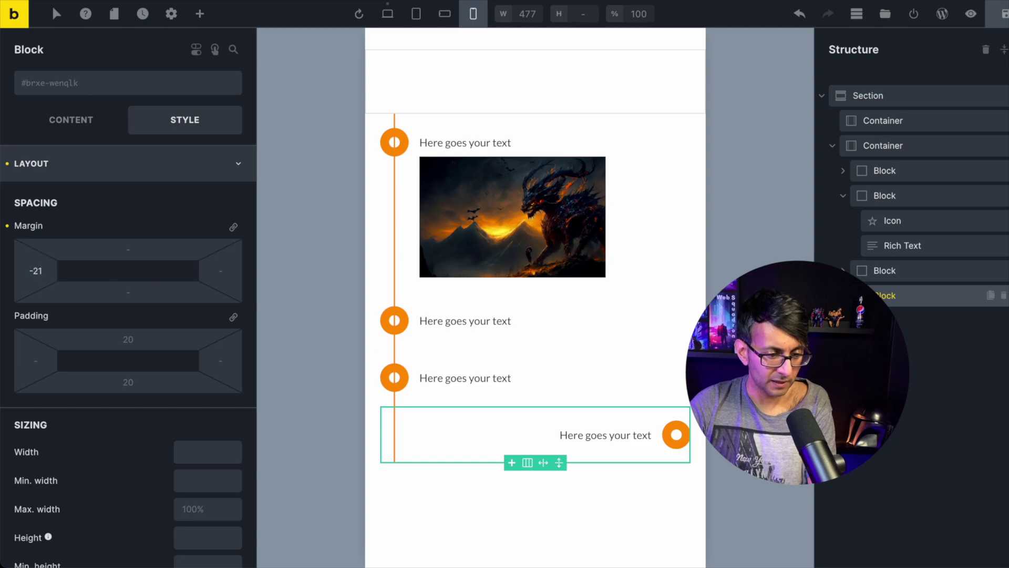
click(97, 130)
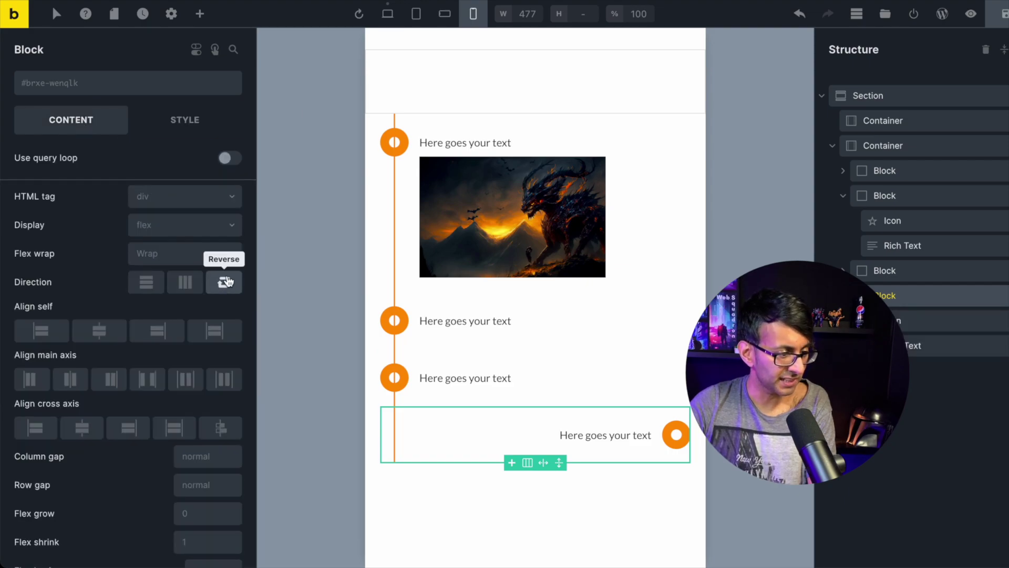
click(226, 283)
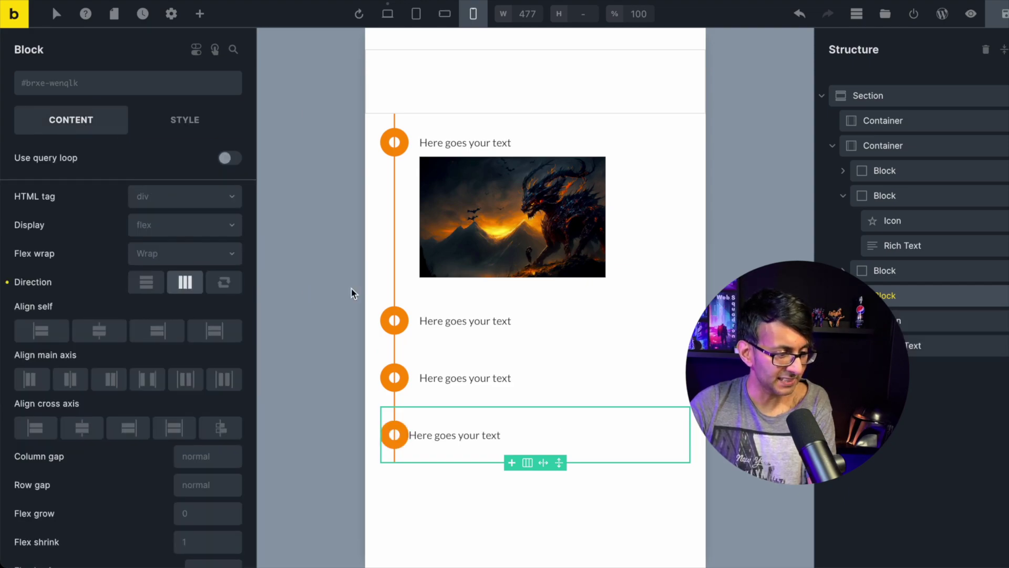
- Give the last item's text a 15 left and 0 right margin, then preview on mobile
click(916, 346)
click(179, 129)
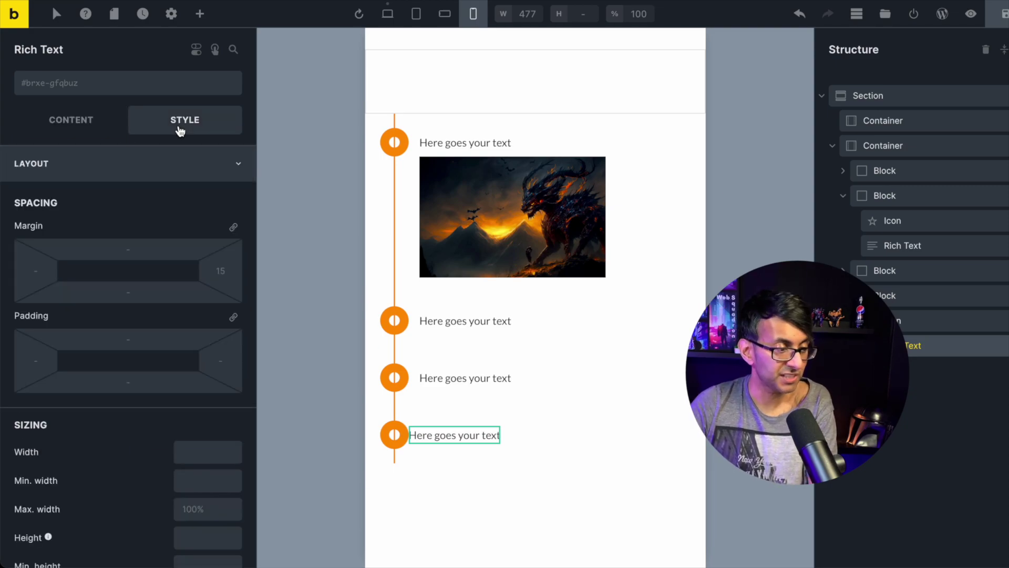
click(45, 270)
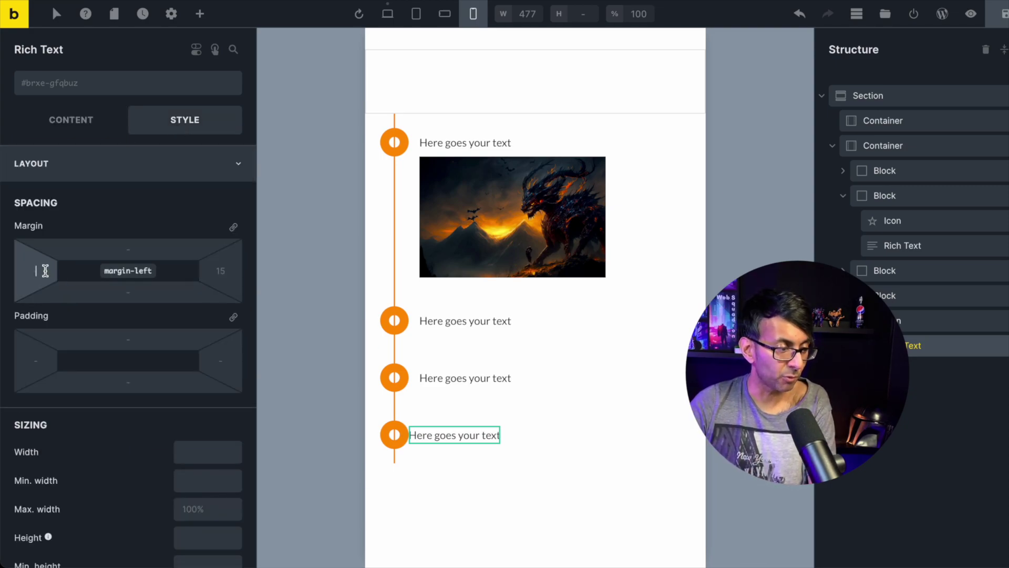
text(15)
click(227, 267)
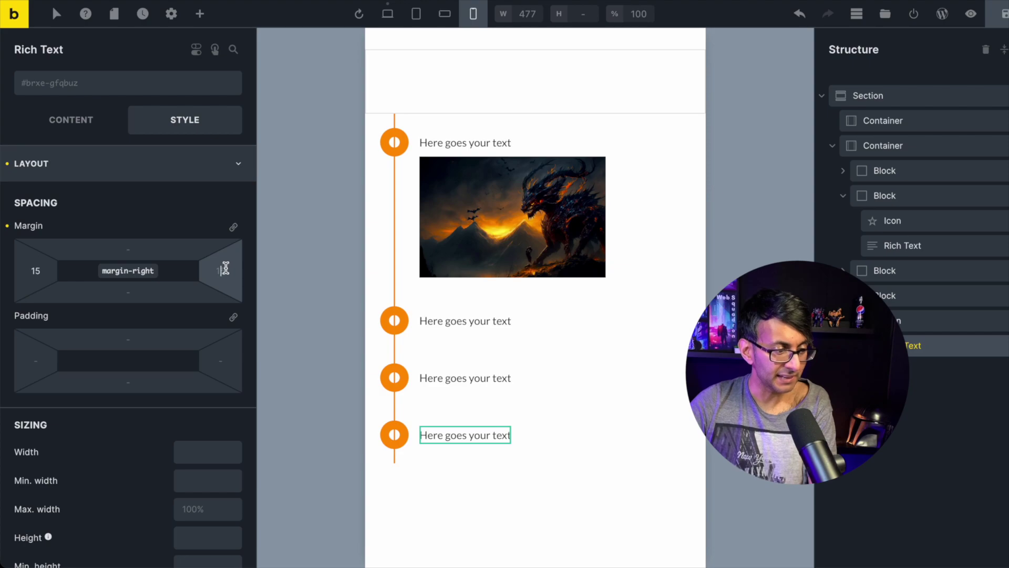
text(0)
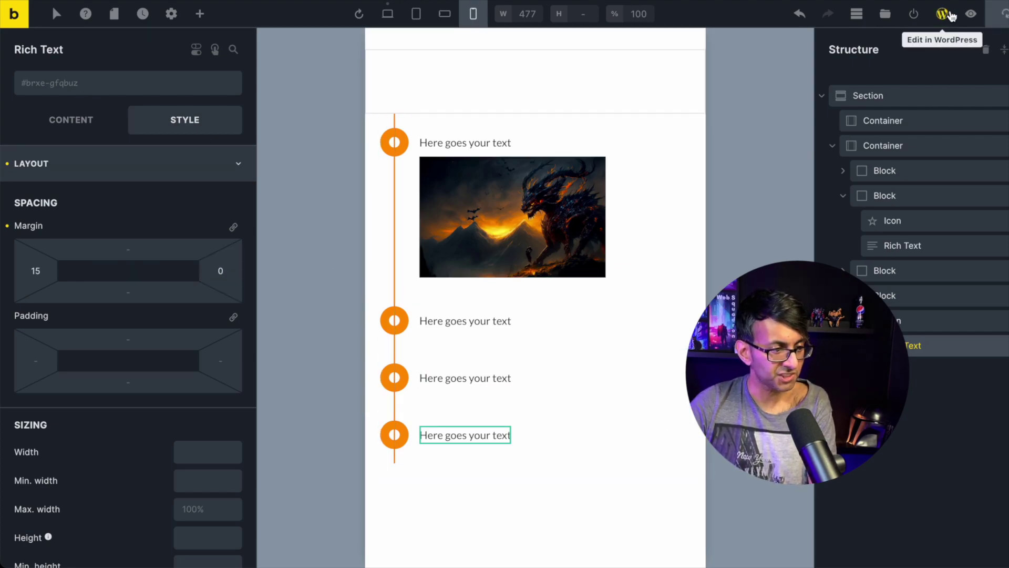
click(970, 15)
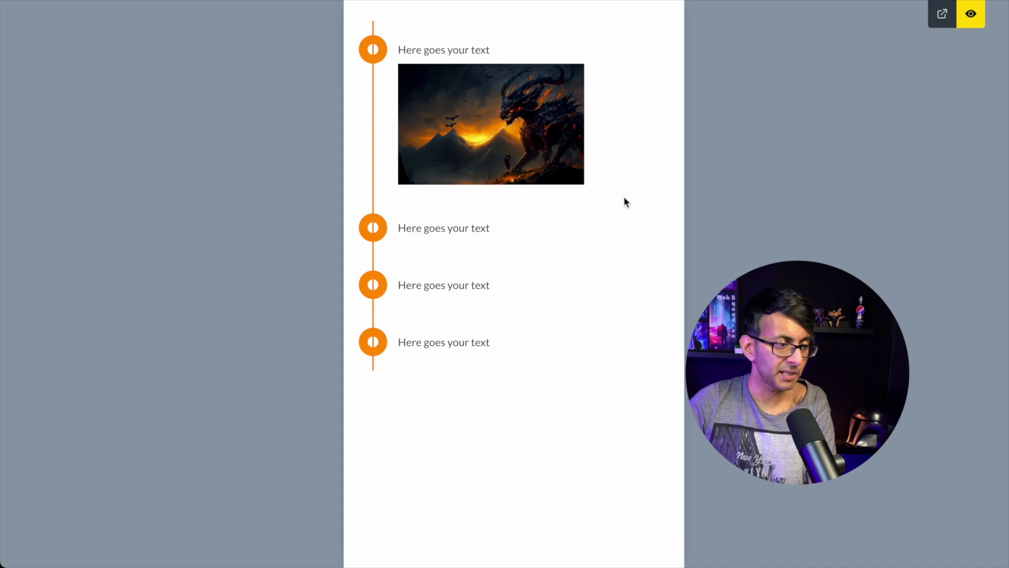
- Return to the editor, switch to the Desktop breakpoint, and preview the page at desktop width
click(970, 14)
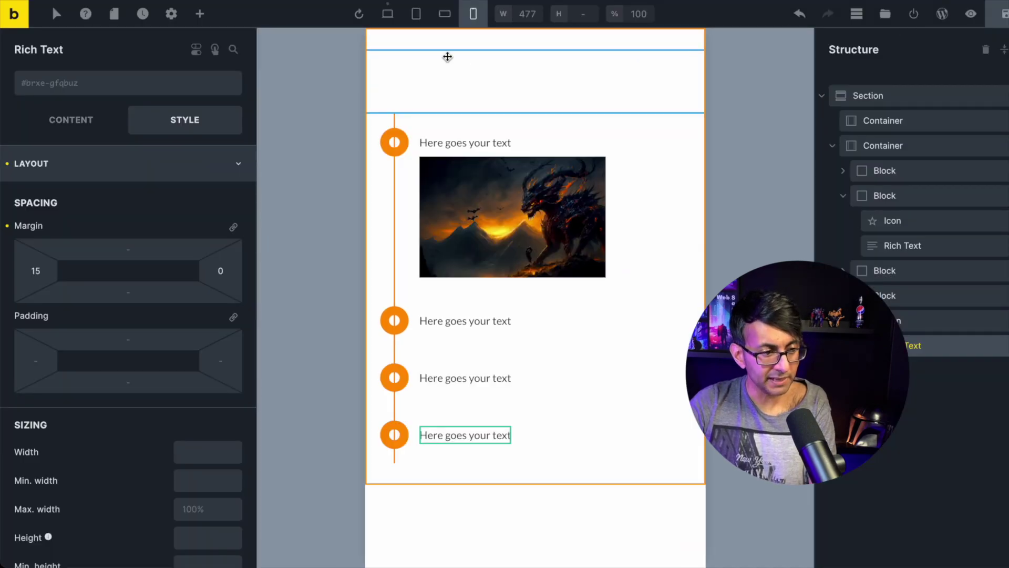
click(387, 16)
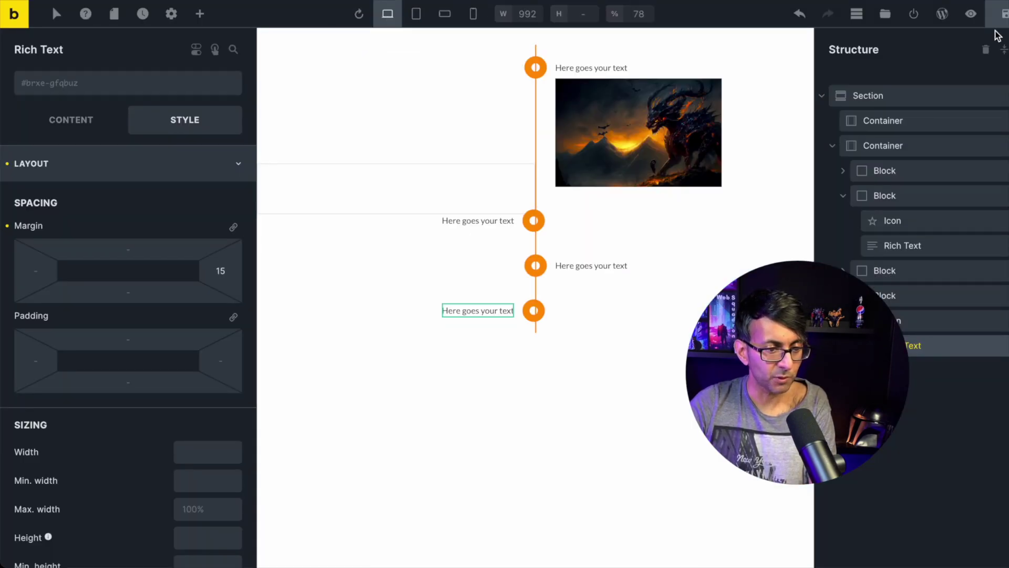
click(967, 16)
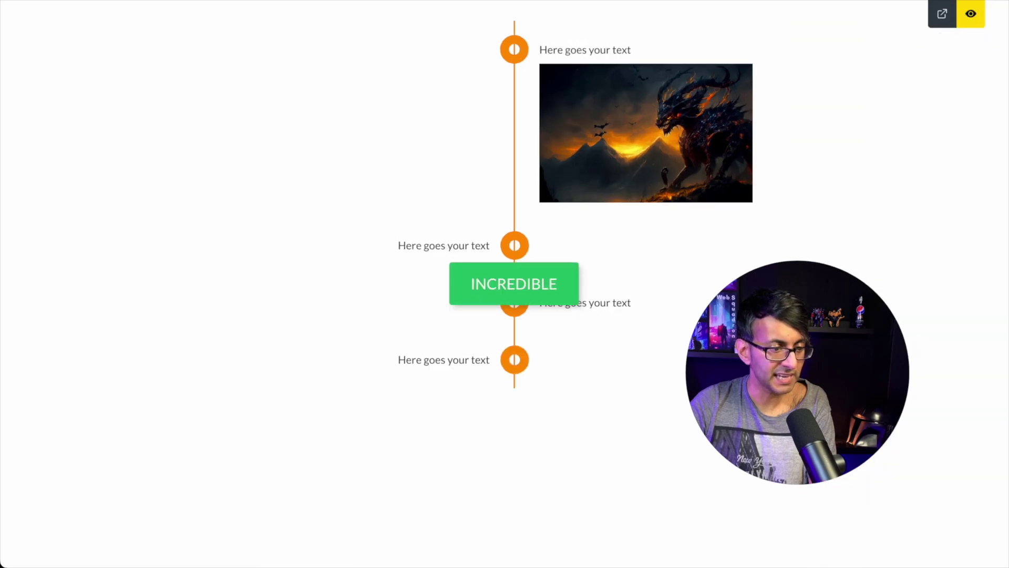